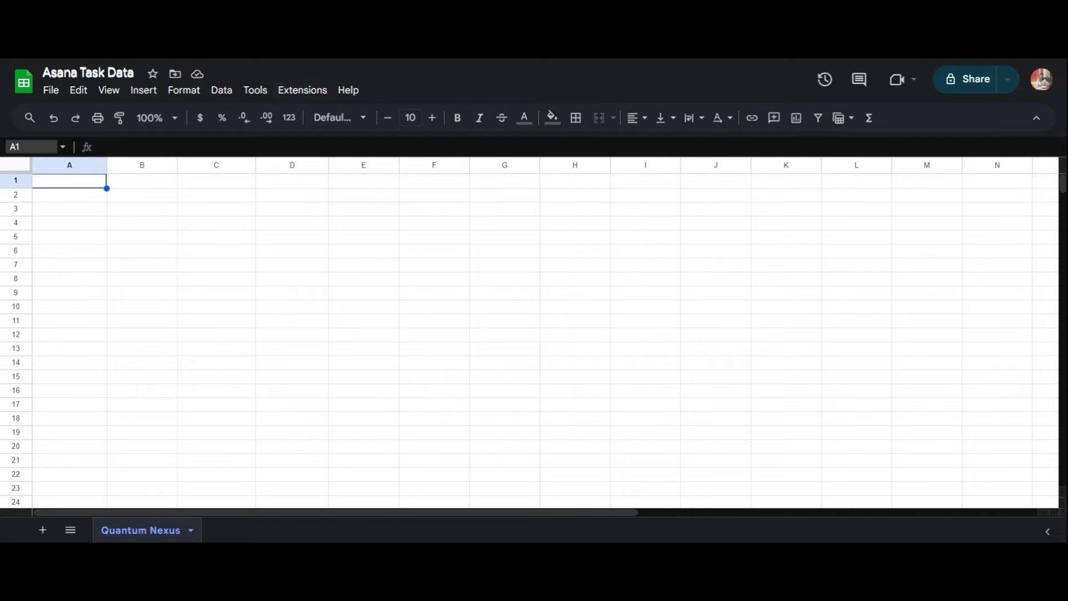
# Launch the Sheet Director add-on and pick Asana as the app to connect.
pyautogui.click(302, 89)
pyautogui.moveTo(485, 365)
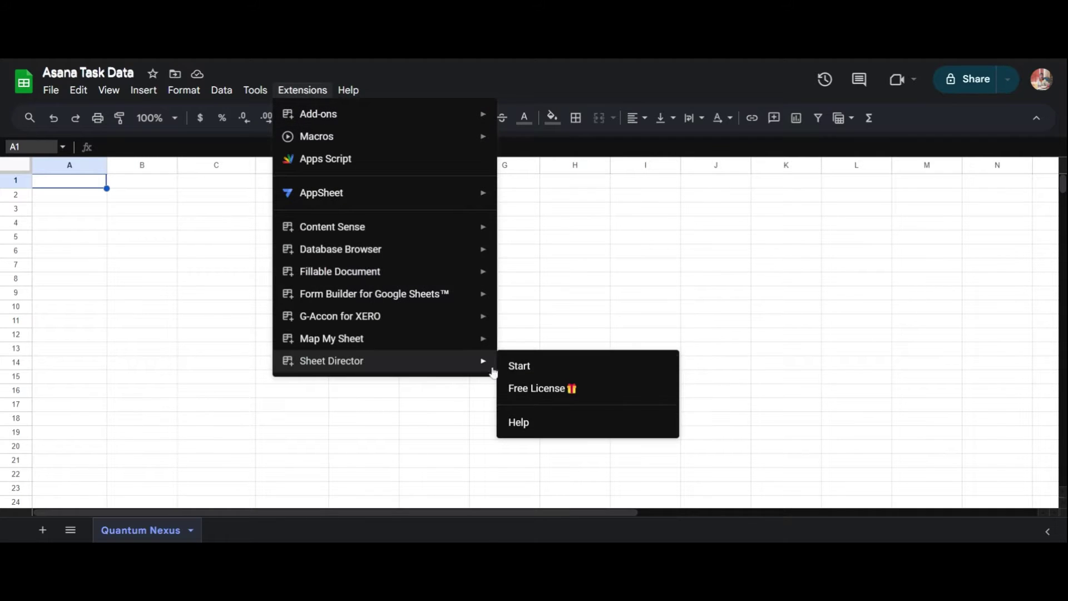
pyautogui.click(521, 370)
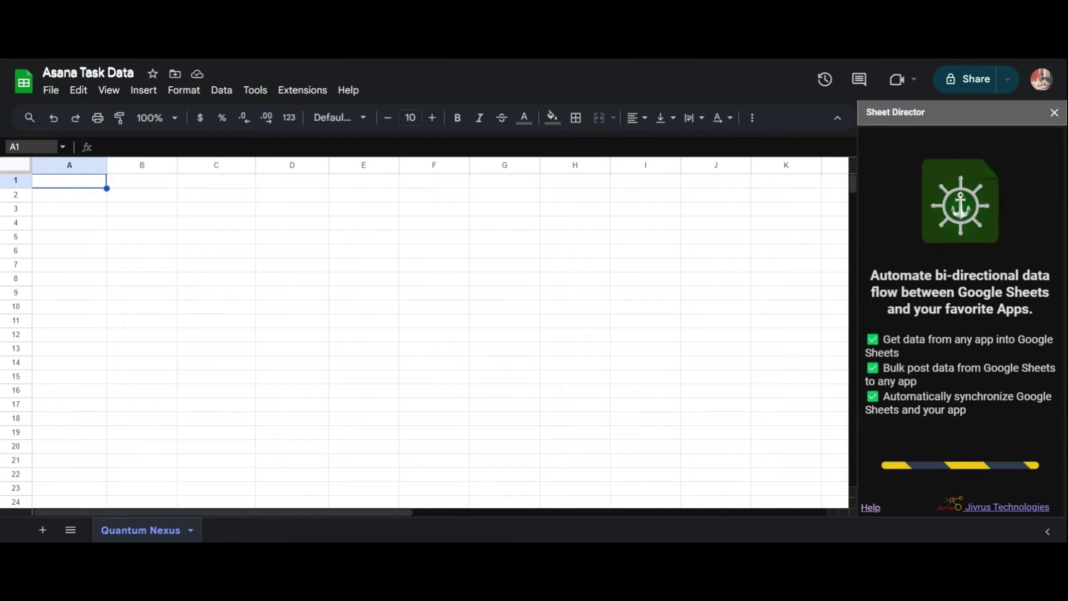
pyautogui.write('as')
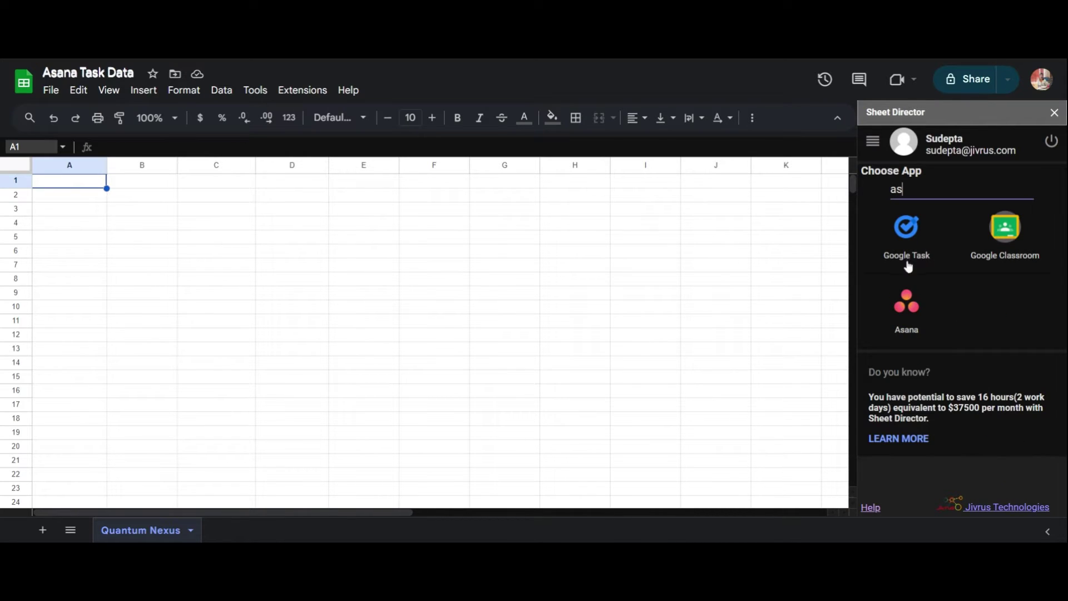
pyautogui.click(908, 300)
# Rename the new service to 'Asana Query Service'.
pyautogui.click(918, 201)
pyautogui.hotkey('ctrl', 'a')
pyautogui.write('Asana Query Service')
pyautogui.click(872, 199)
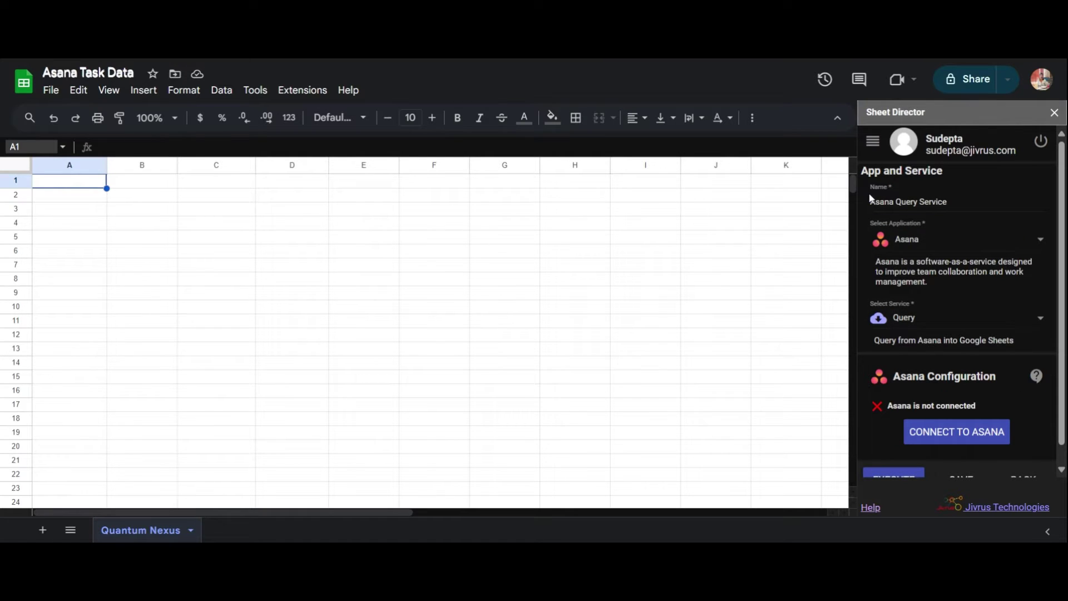
# Connect the service to Asana and allow access to the Asana account.
pyautogui.click(942, 439)
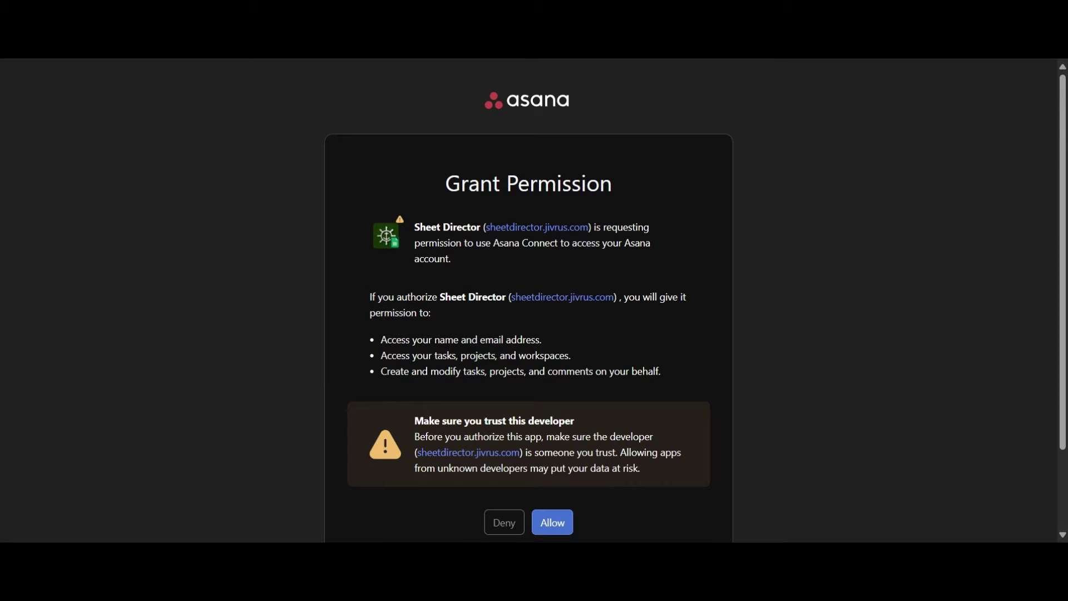
pyautogui.scroll(-2, 529, 301)
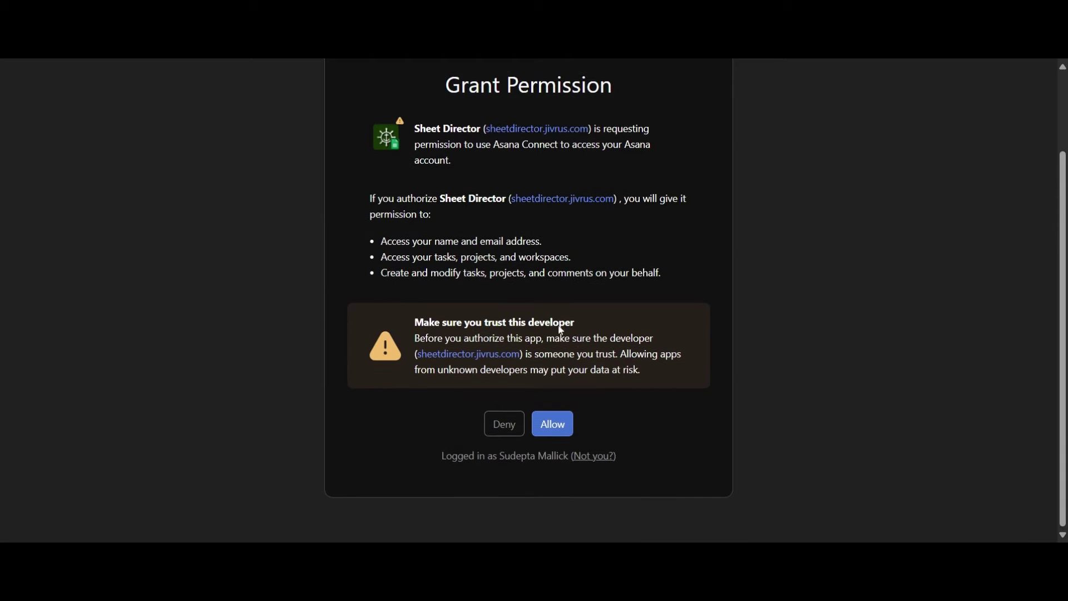
pyautogui.click(568, 432)
pyautogui.click(883, 349)
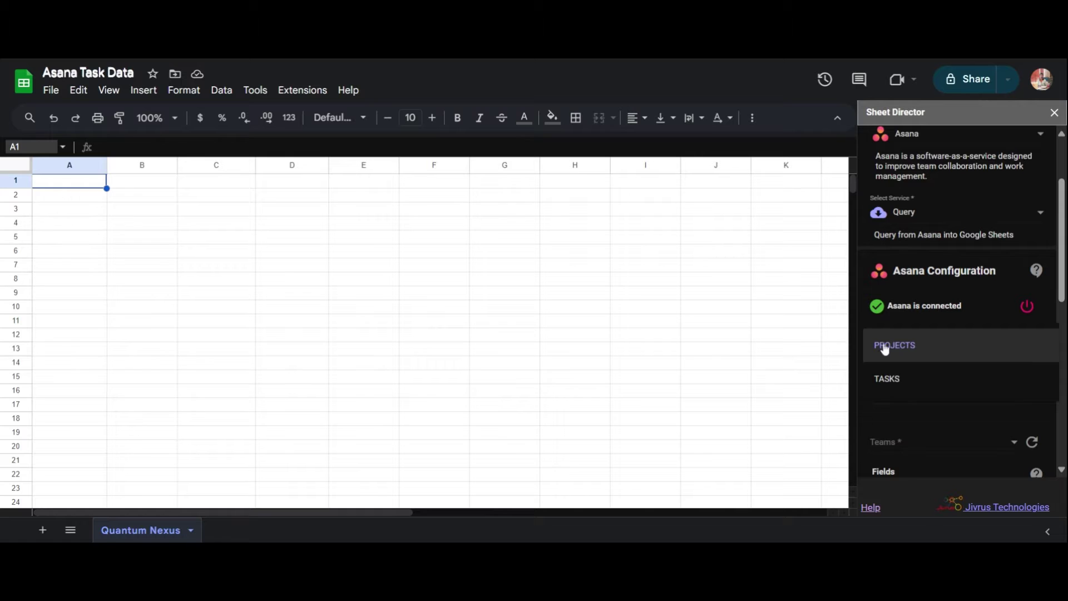
# Target the TASKS entity in My workspace's Quantum Nexus project.
pyautogui.click(892, 379)
pyautogui.scroll(-1, 890, 361)
pyautogui.click(890, 345)
pyautogui.click(889, 348)
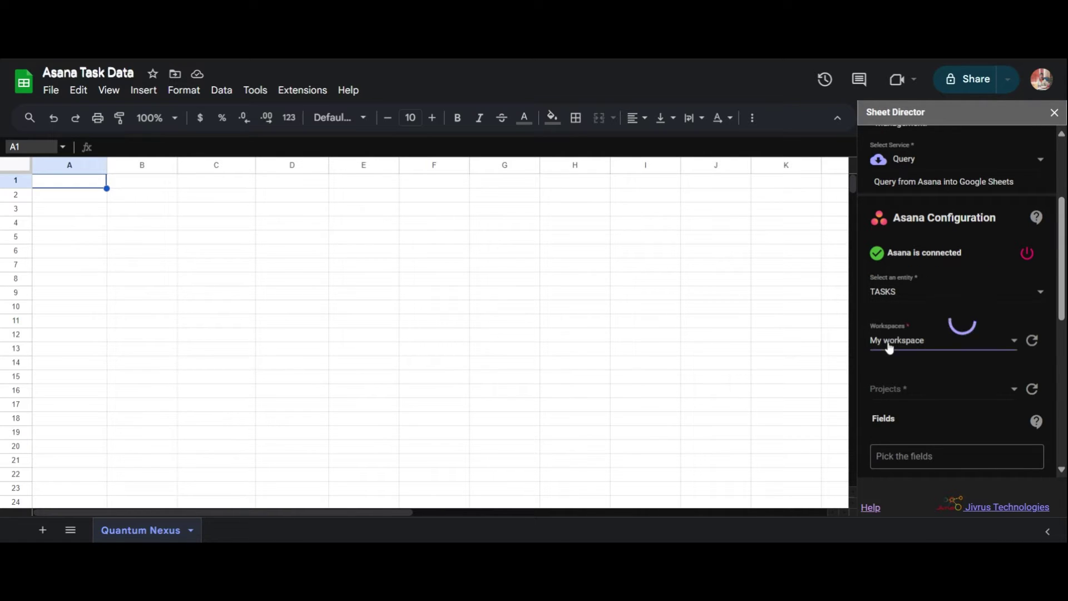
pyautogui.click(893, 394)
pyautogui.click(895, 395)
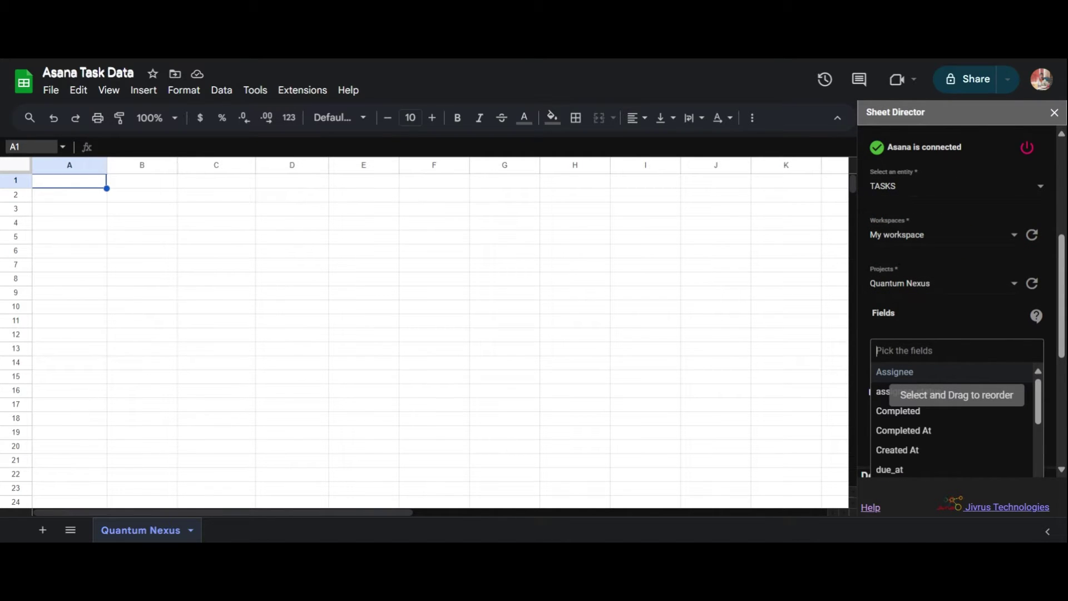
# Retrieve Id, name, Created At, due_at, Completed and Completed At, with Max Results 100.
pyautogui.click(920, 380)
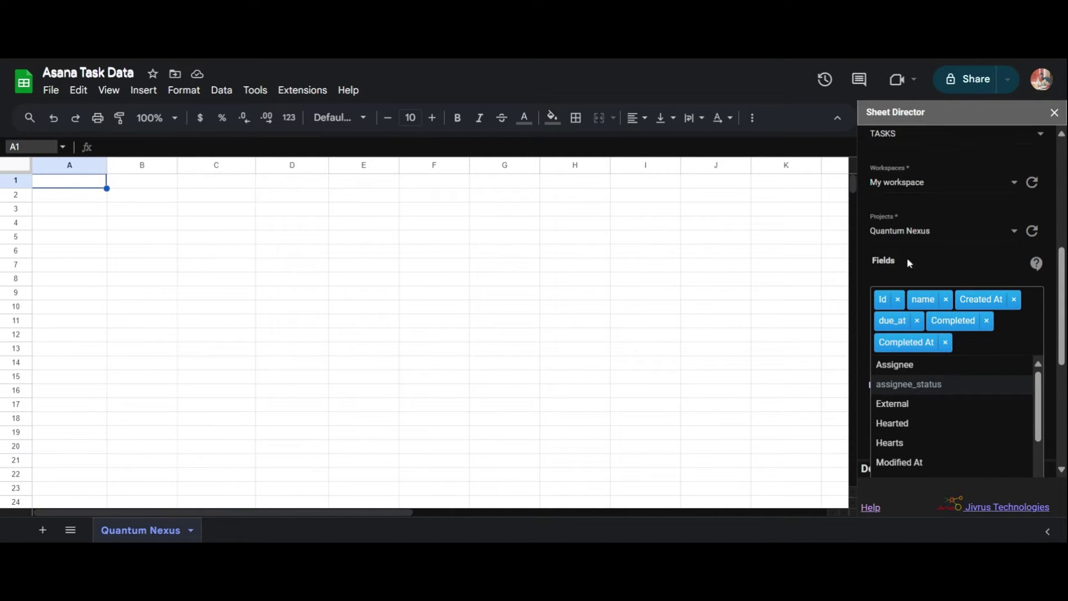
pyautogui.press('Tab')
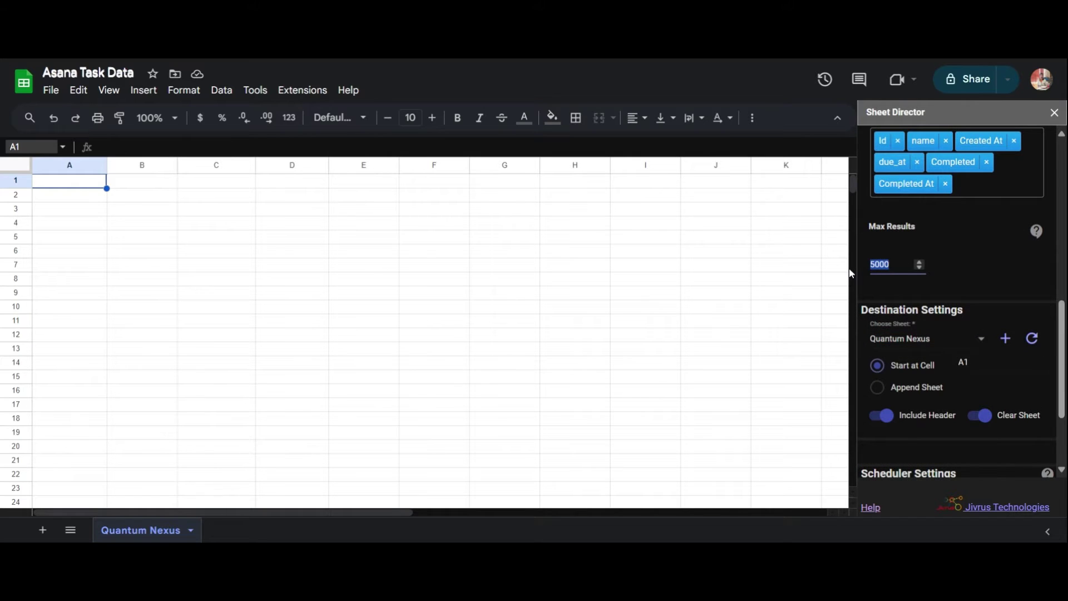
pyautogui.write('100')
pyautogui.click(863, 270)
pyautogui.scroll(-2, 876, 243)
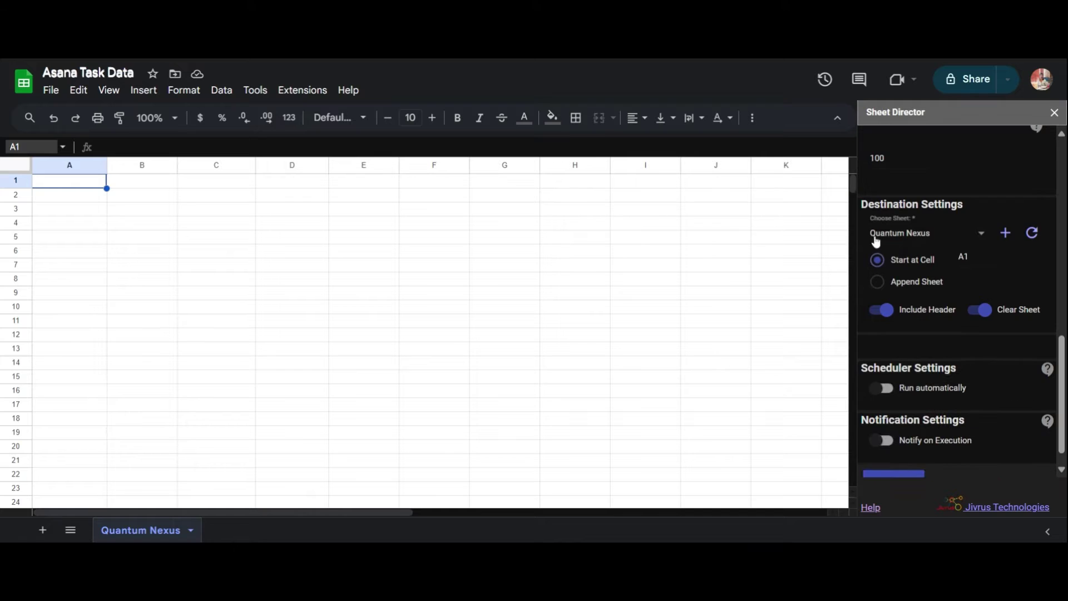
# Execute the query into the Quantum Nexus sheet with Include Header and Clear Sheet kept on.
pyautogui.click(880, 234)
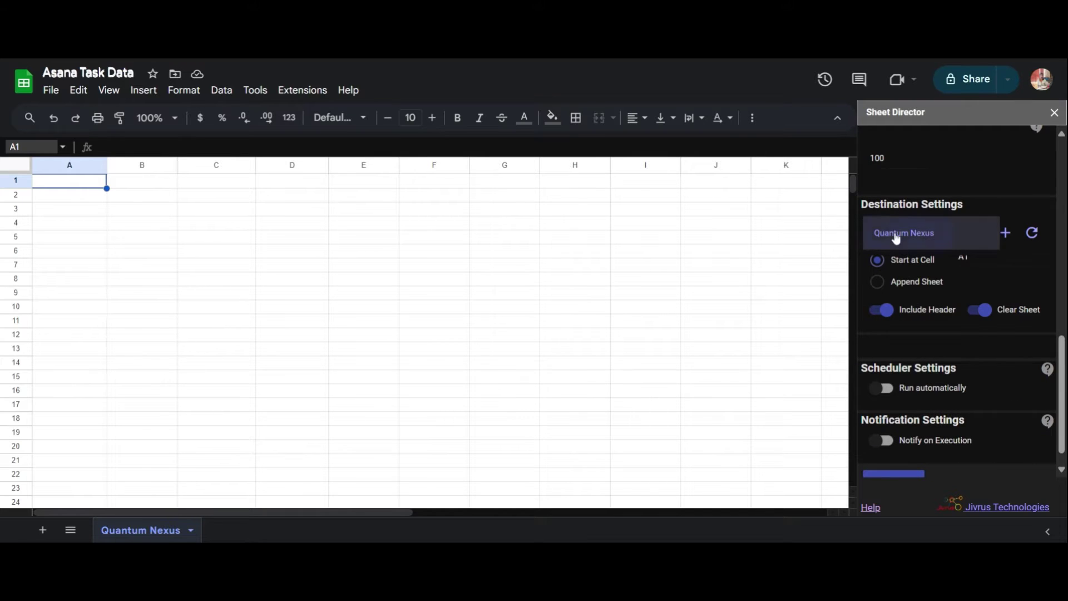
pyautogui.click(896, 237)
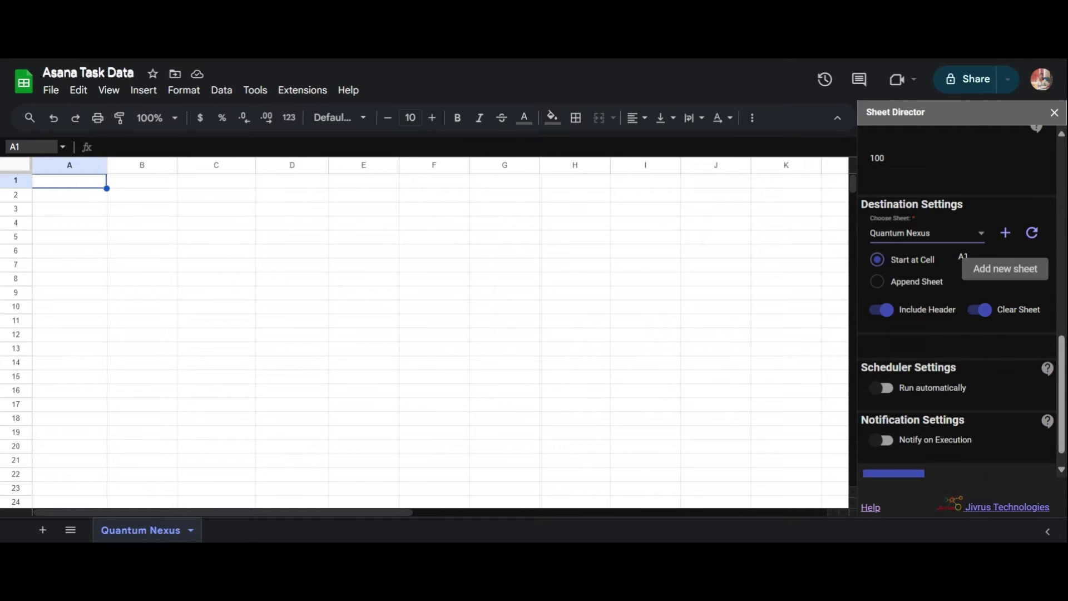
pyautogui.click(885, 312)
pyautogui.click(885, 312)
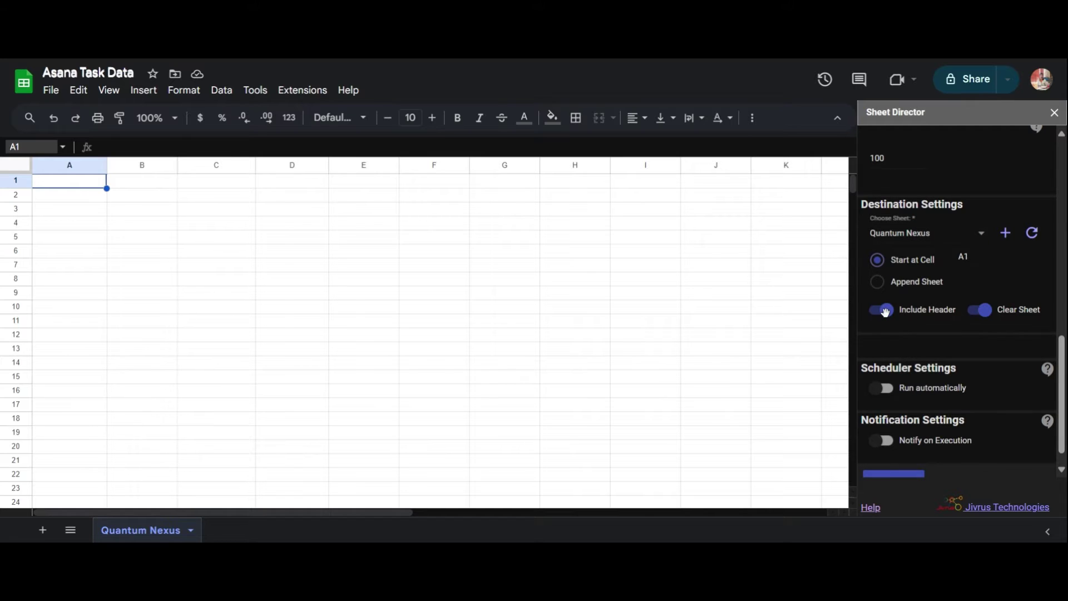
pyautogui.click(980, 310)
pyautogui.click(981, 309)
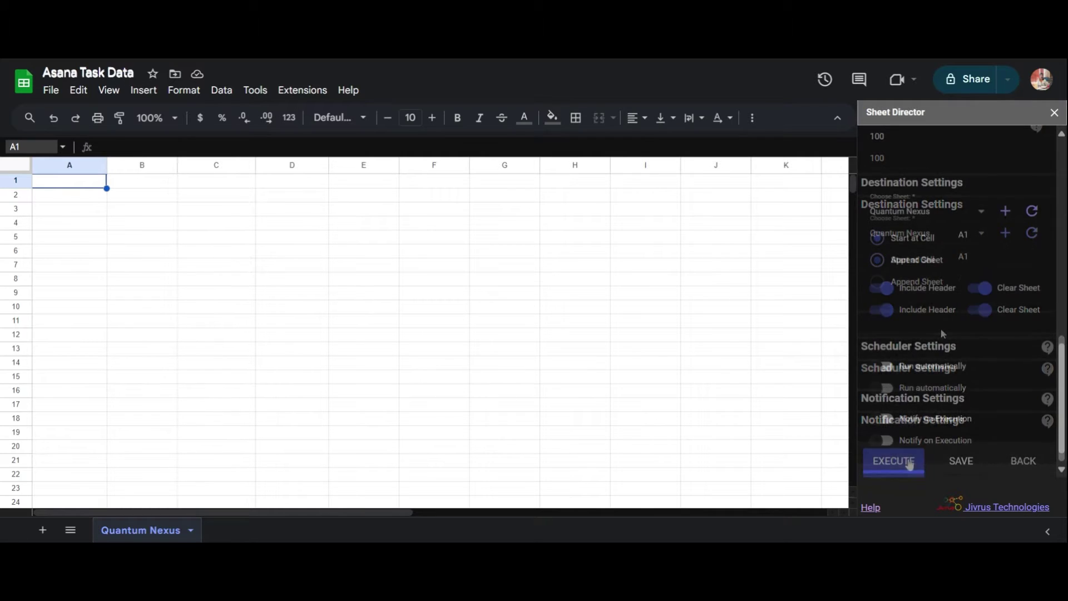
pyautogui.click(896, 467)
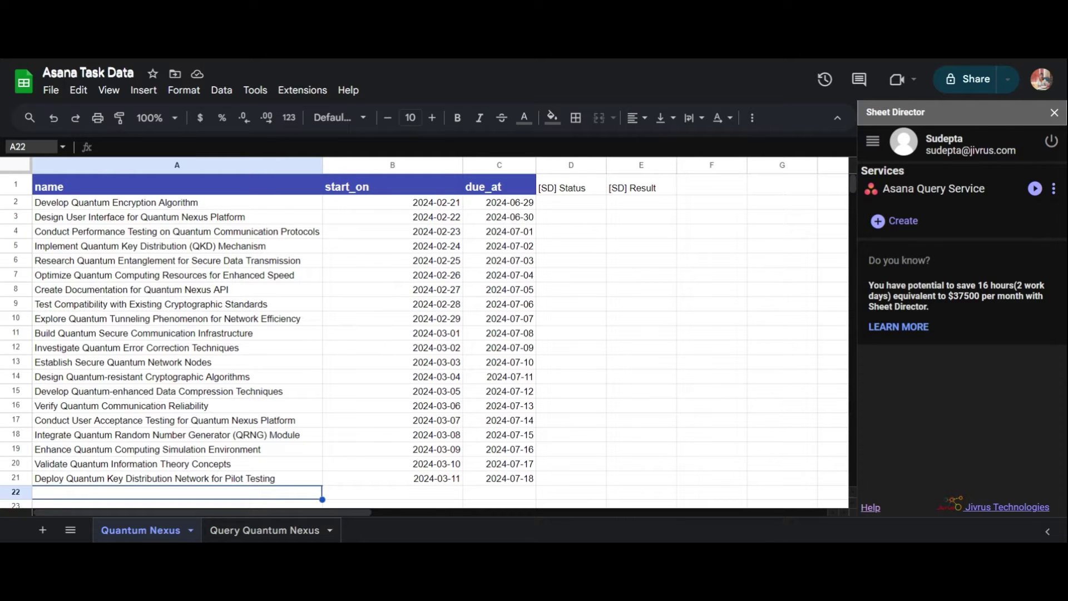
# Create a new Asana service that posts TASKS into Asana.
pyautogui.click(882, 226)
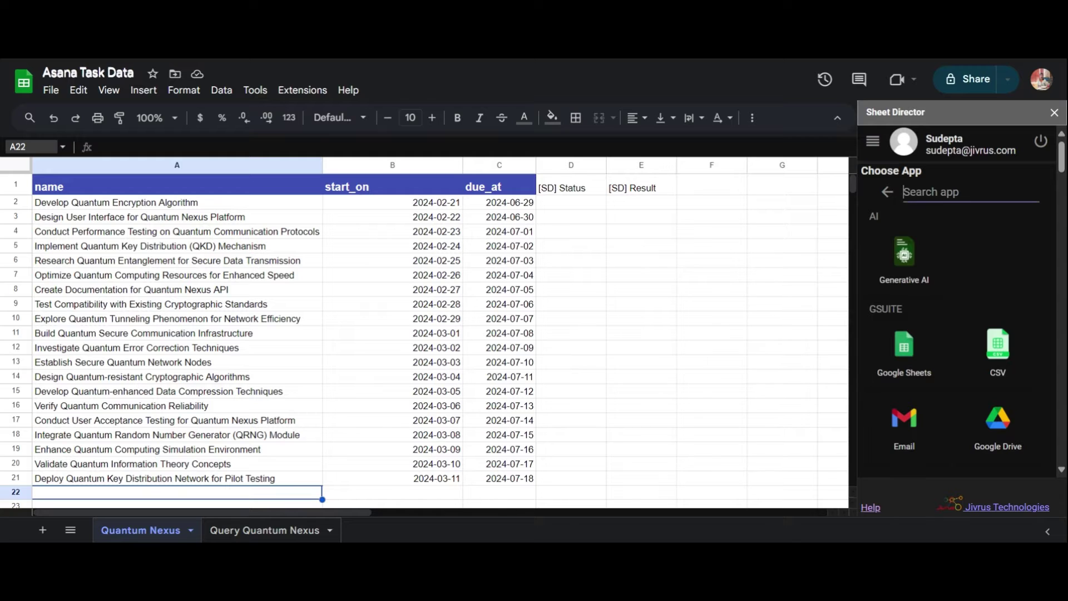
pyautogui.write('as')
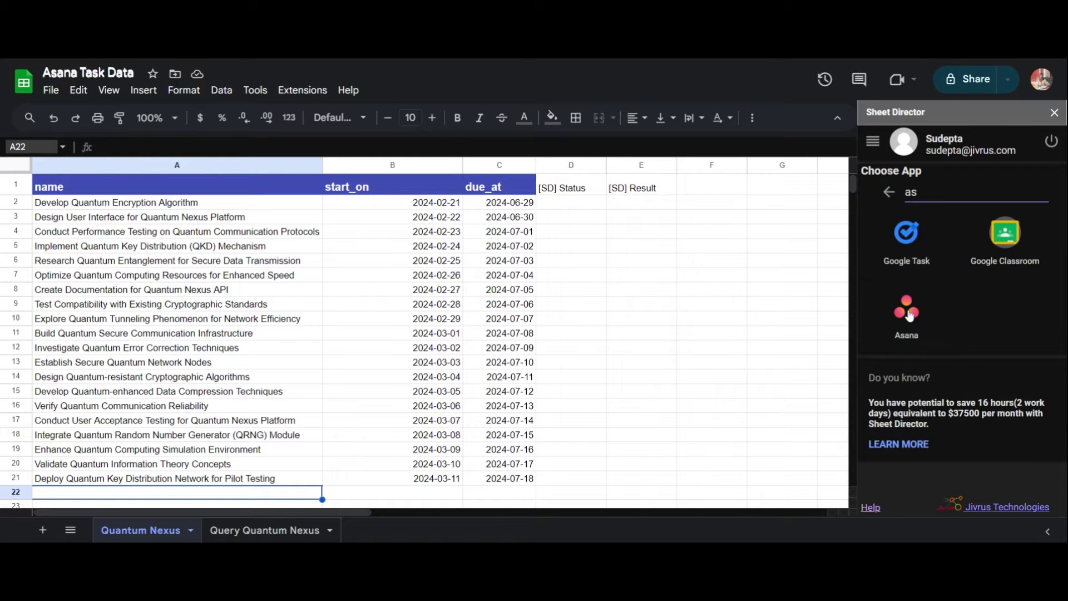
pyautogui.click(906, 311)
pyautogui.click(897, 281)
pyautogui.click(906, 310)
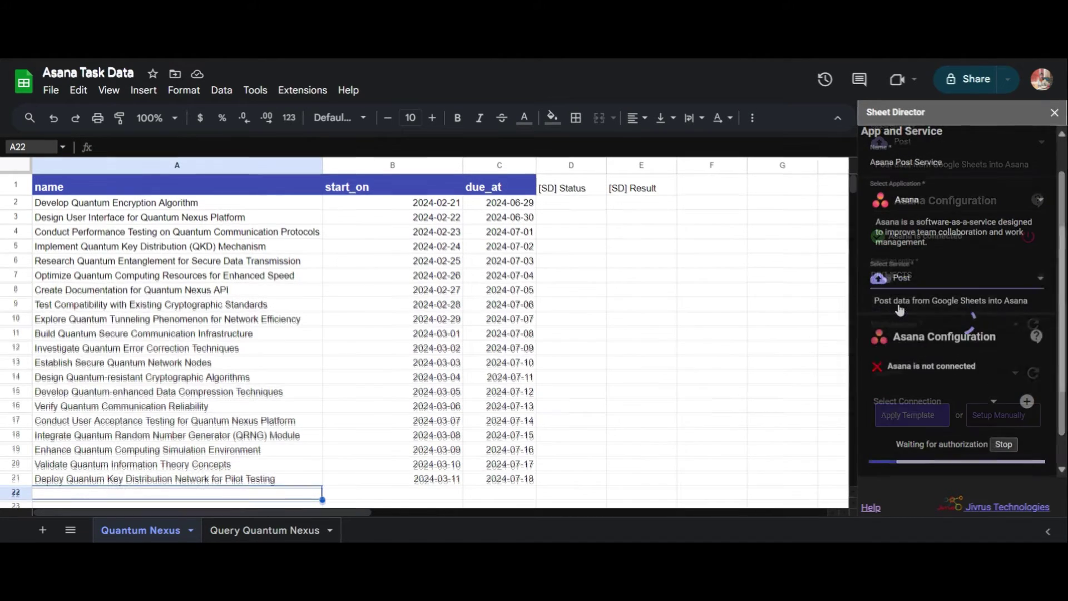
pyautogui.scroll(-3, 887, 274)
pyautogui.click(888, 275)
pyautogui.click(890, 303)
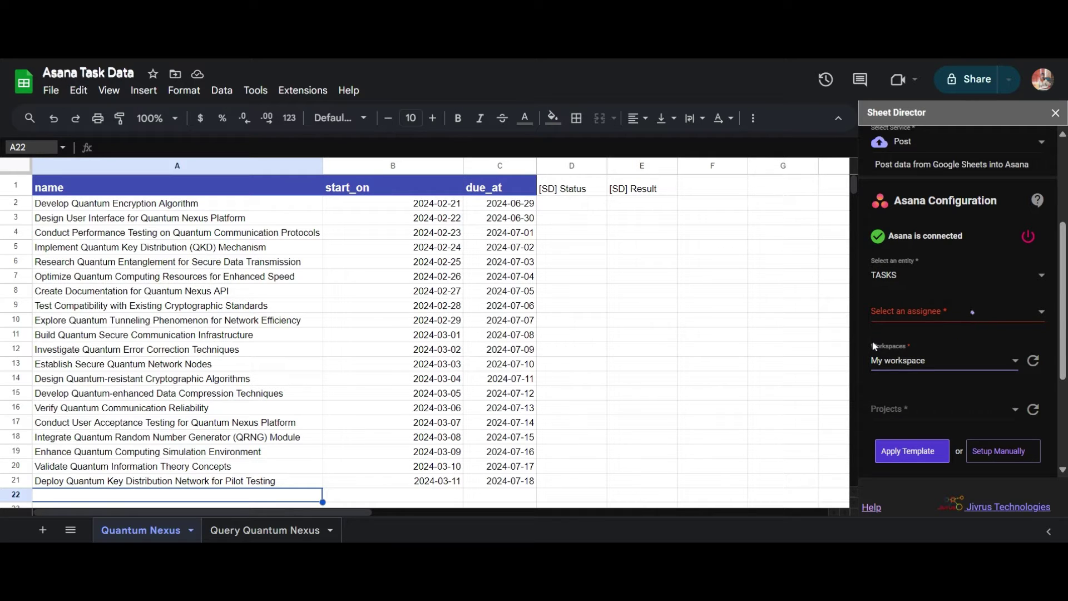
# Use the Quantum Nexus sheet as source and record sync status in [SD] Status.
pyautogui.scroll(-2, 946, 362)
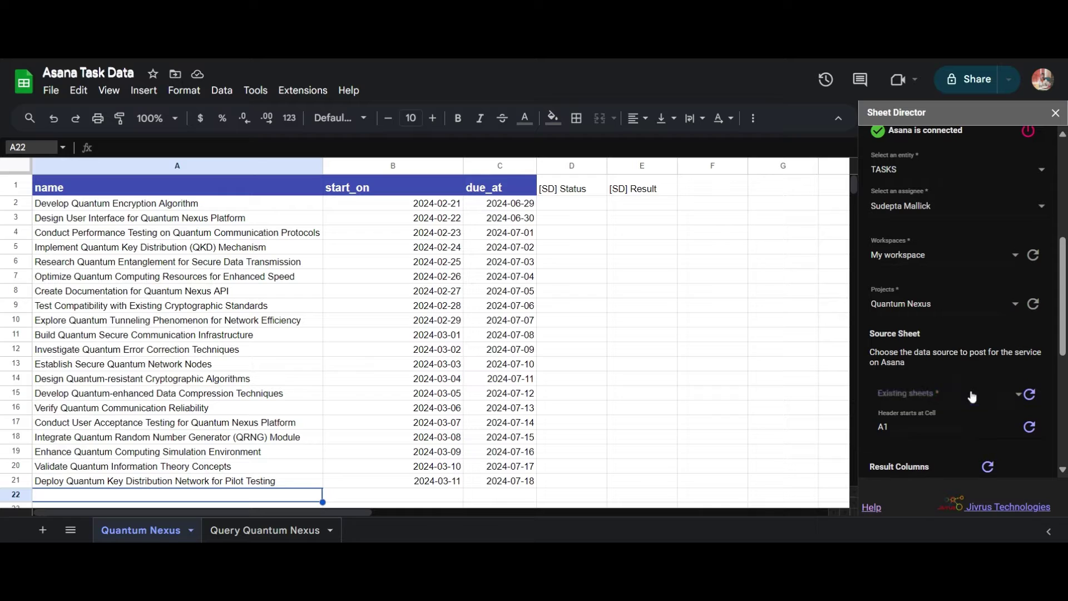
pyautogui.click(972, 396)
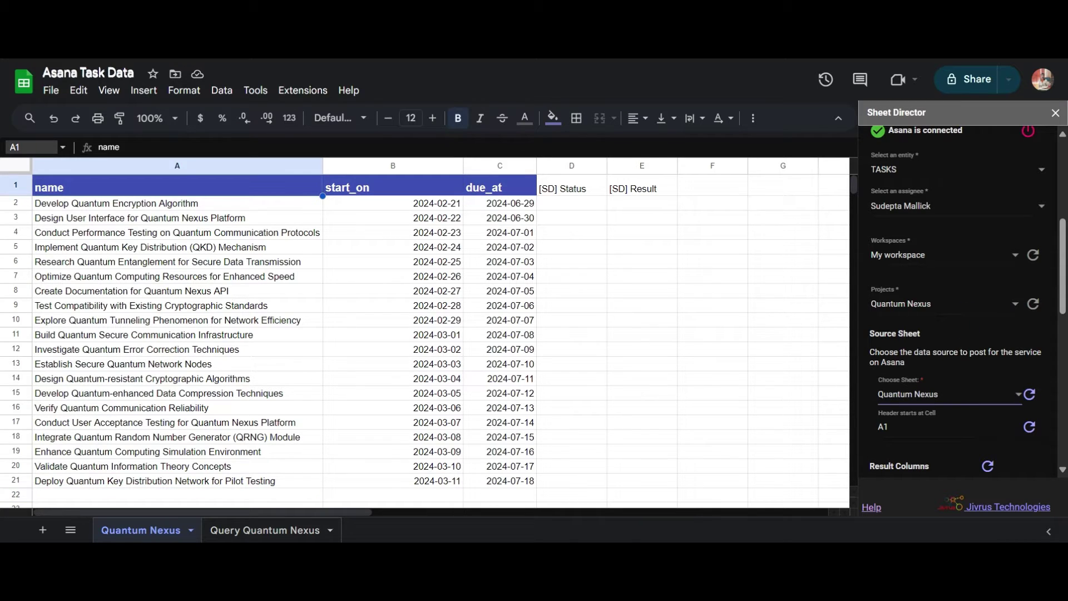
pyautogui.scroll(-2, 957, 333)
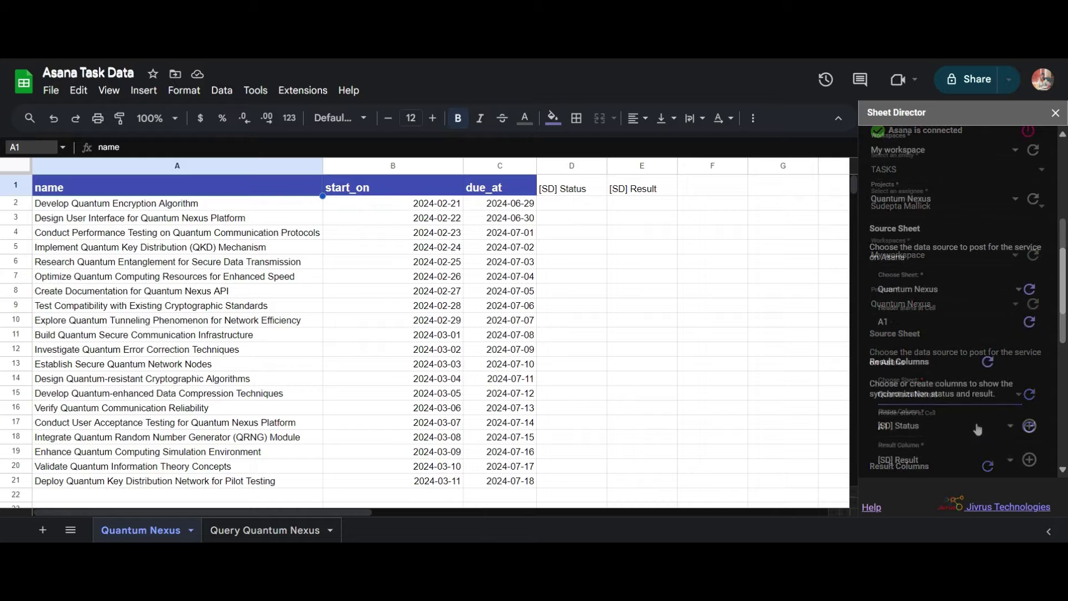
pyautogui.click(978, 429)
pyautogui.click(978, 428)
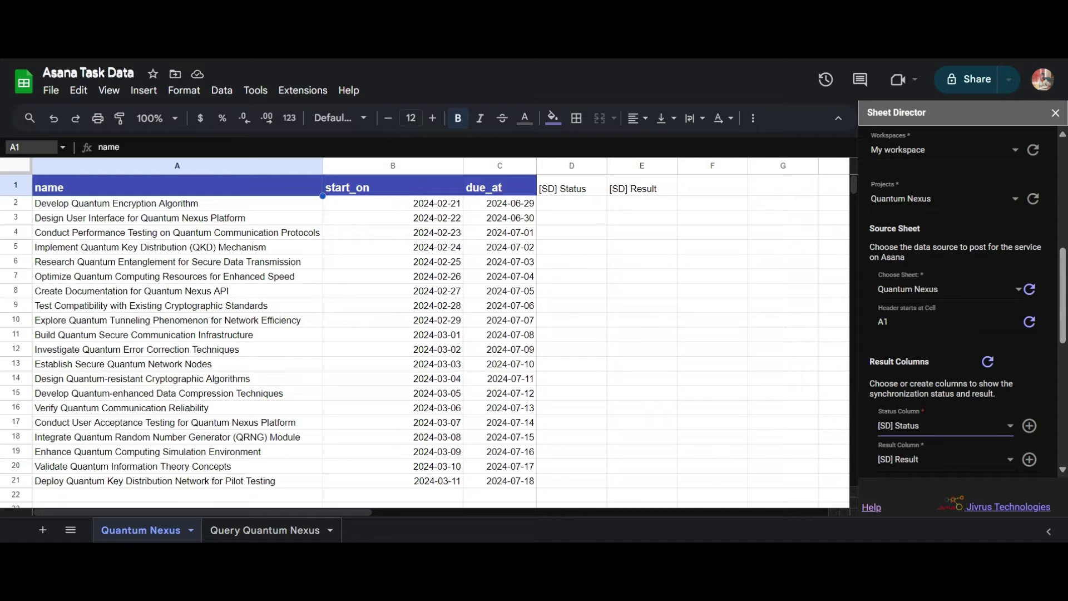
# Accept intelligent mapping to pair name, start_on, due_at with Asana name, start_on, due_on.
pyautogui.scroll(-4, 957, 300)
pyautogui.click(932, 409)
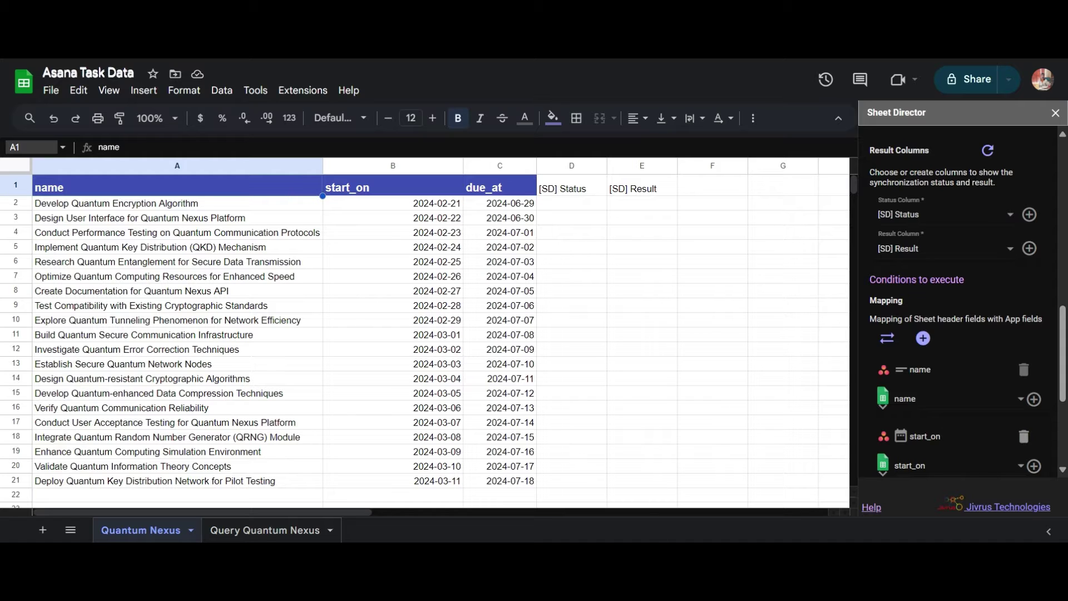
pyautogui.scroll(-2, 900, 463)
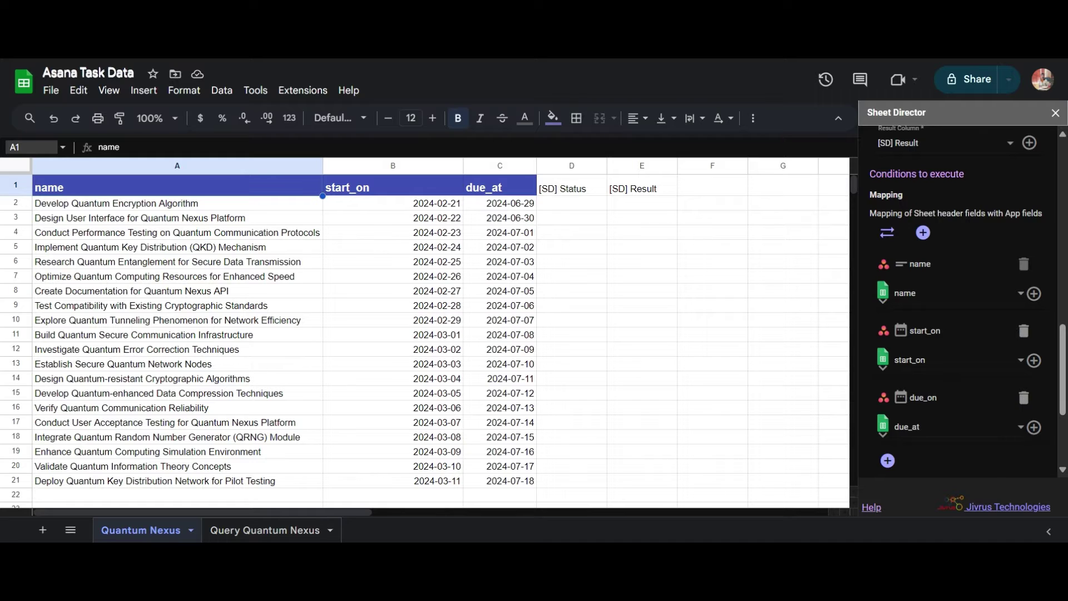
pyautogui.scroll(-3, 899, 465)
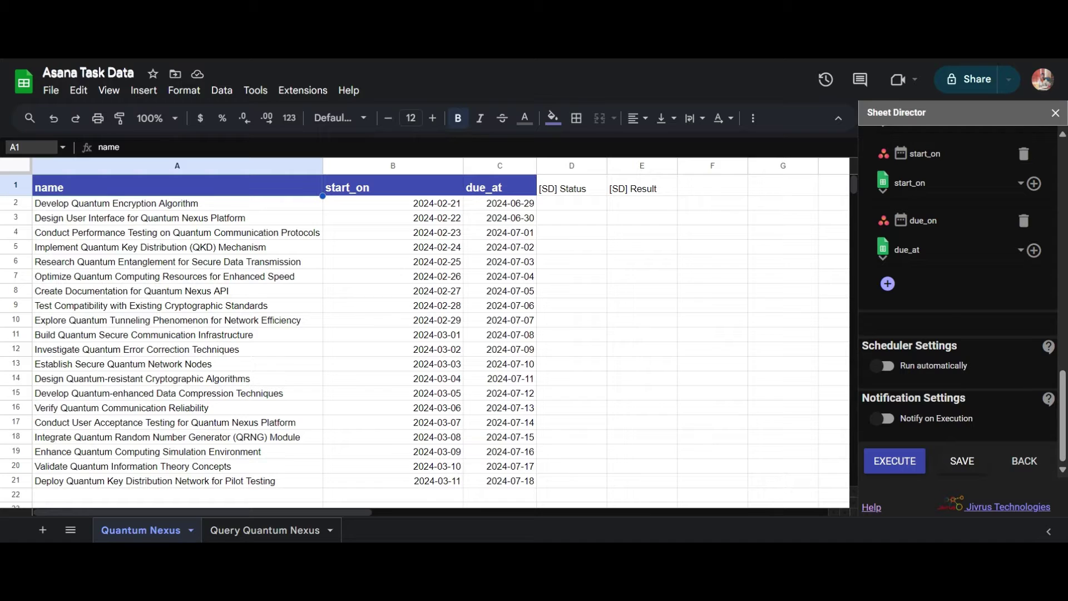
# Execute the post service and post all 20 ready records to Asana.
pyautogui.click(899, 464)
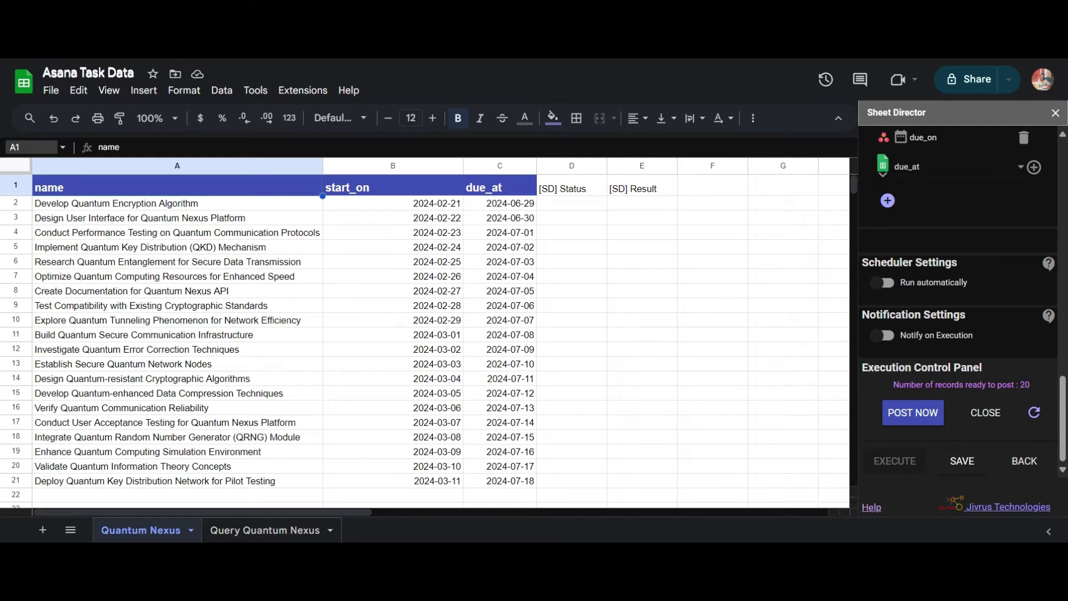
pyautogui.click(905, 421)
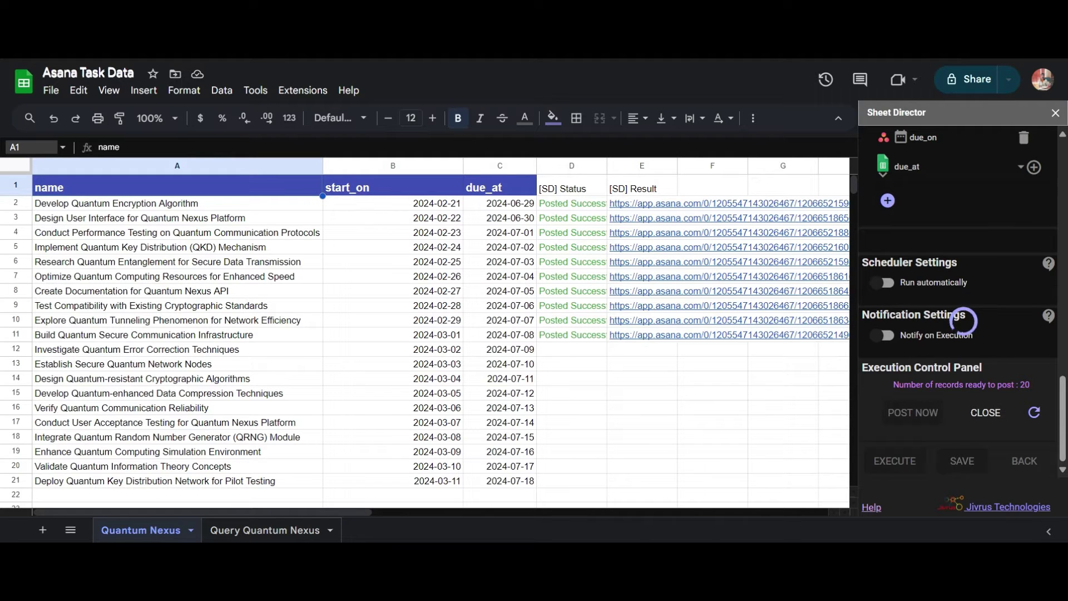
pyautogui.moveTo(632, 212)
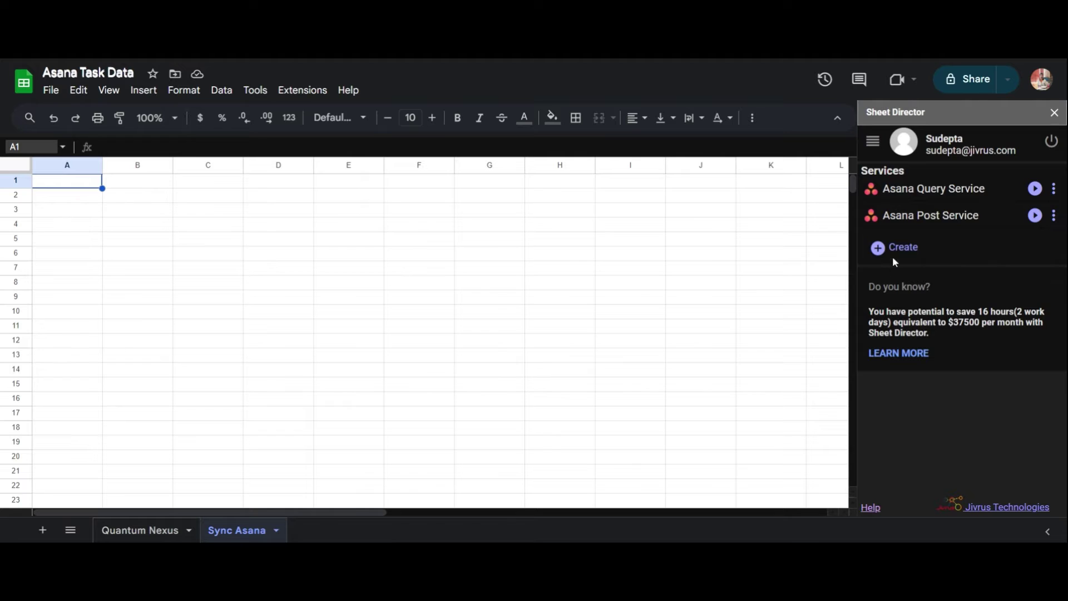
# Create a new Asana service of type Synchronize and connect the Asana account.
pyautogui.click(896, 247)
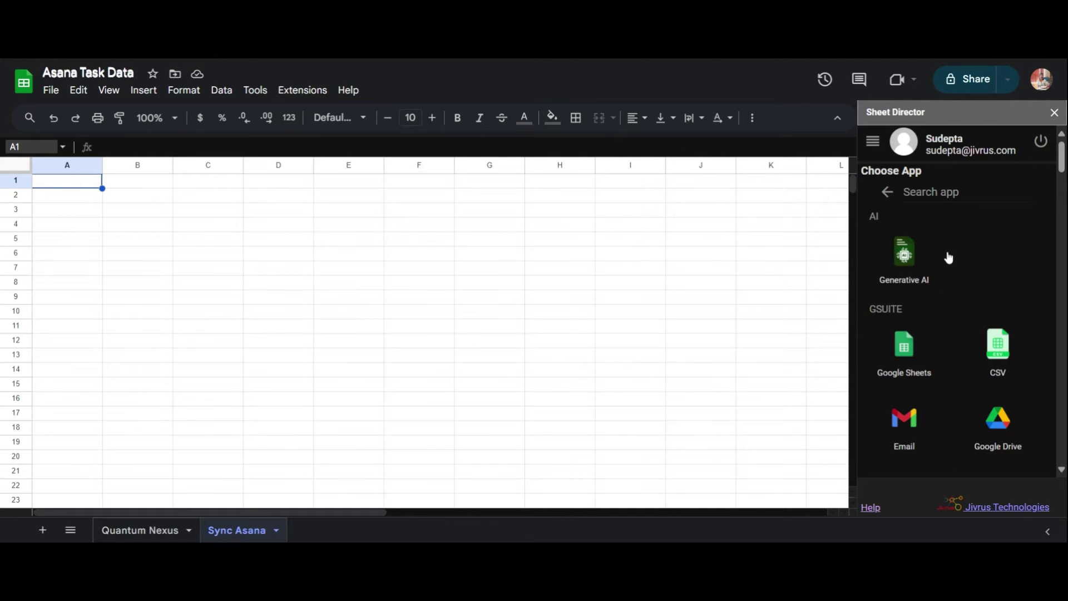
pyautogui.click(944, 192)
pyautogui.write('as')
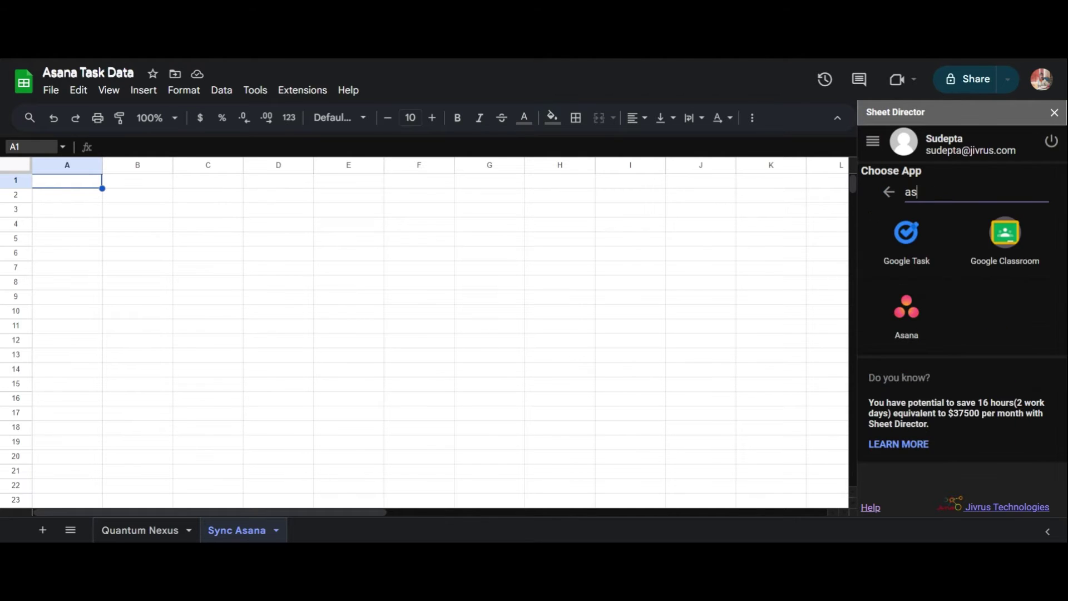
pyautogui.click(906, 311)
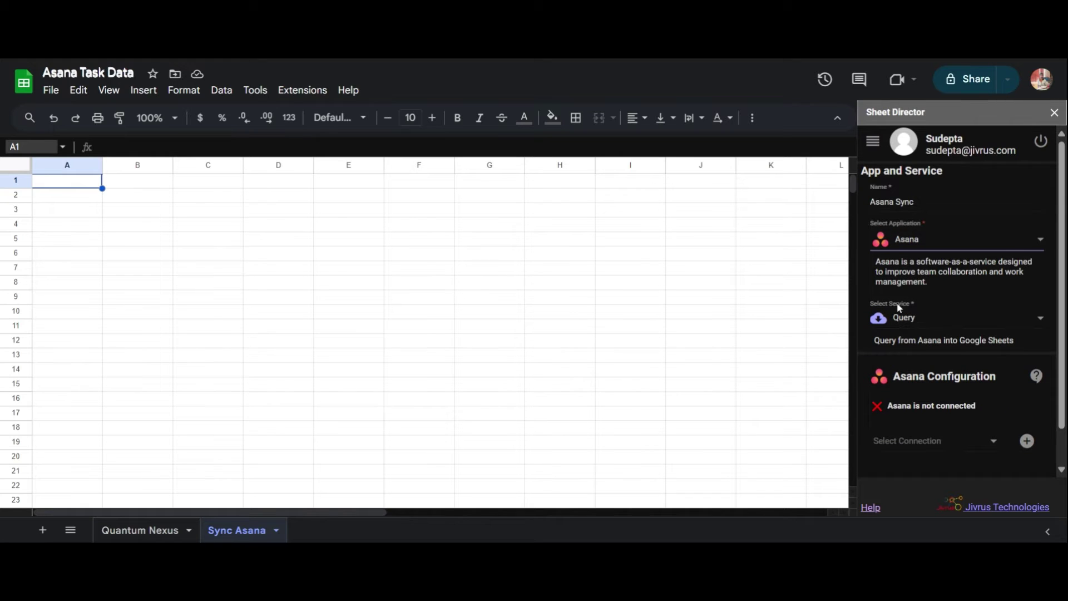
pyautogui.click(899, 314)
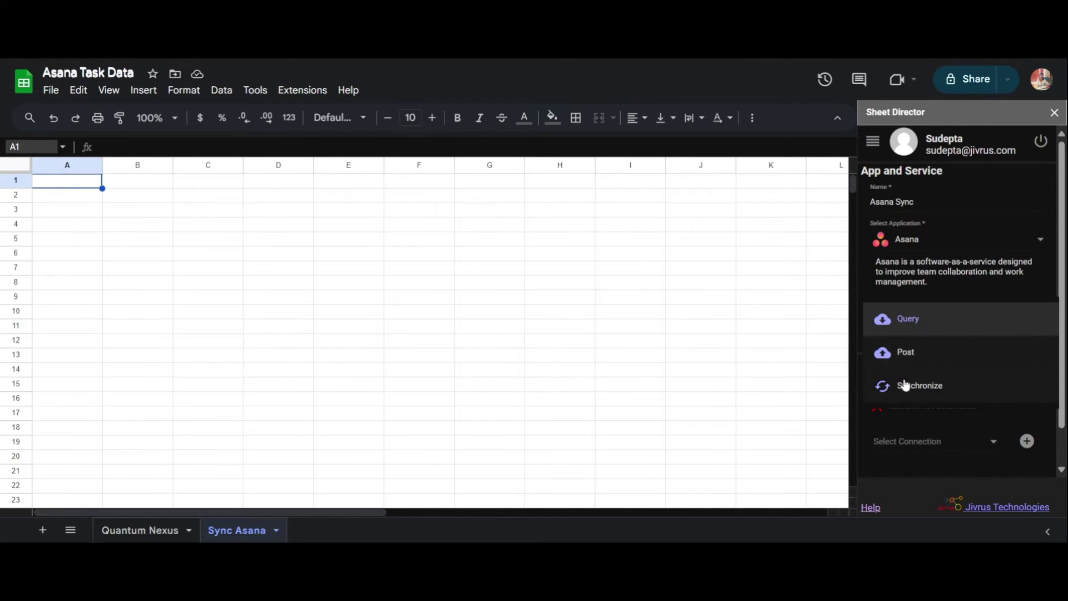
pyautogui.click(903, 383)
pyautogui.click(998, 416)
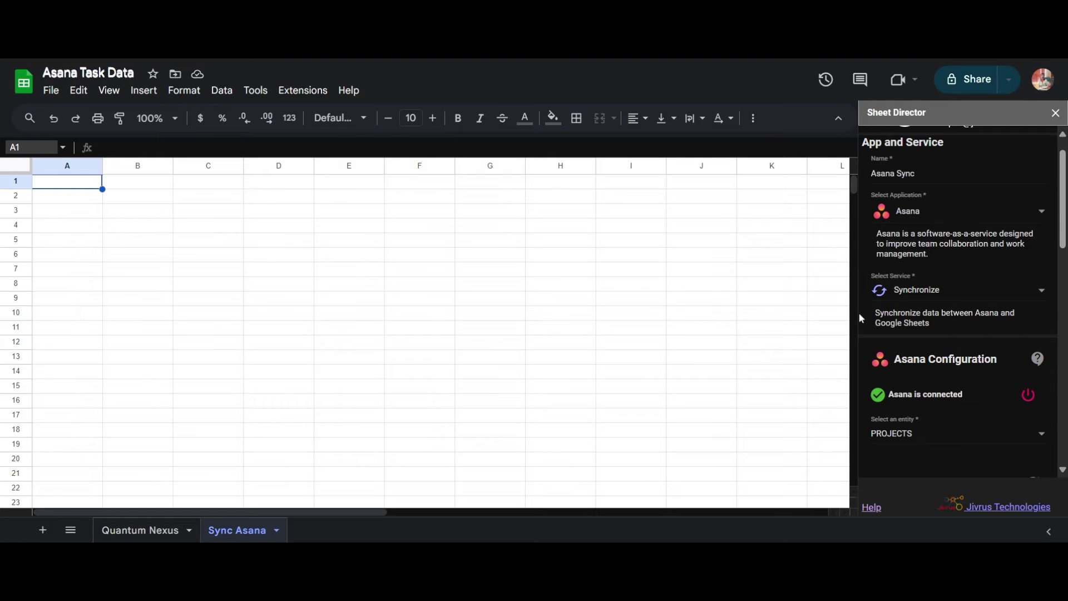
# Sync the TASKS entity from My workspace's Quantum Nexus project.
pyautogui.scroll(-3, 866, 316)
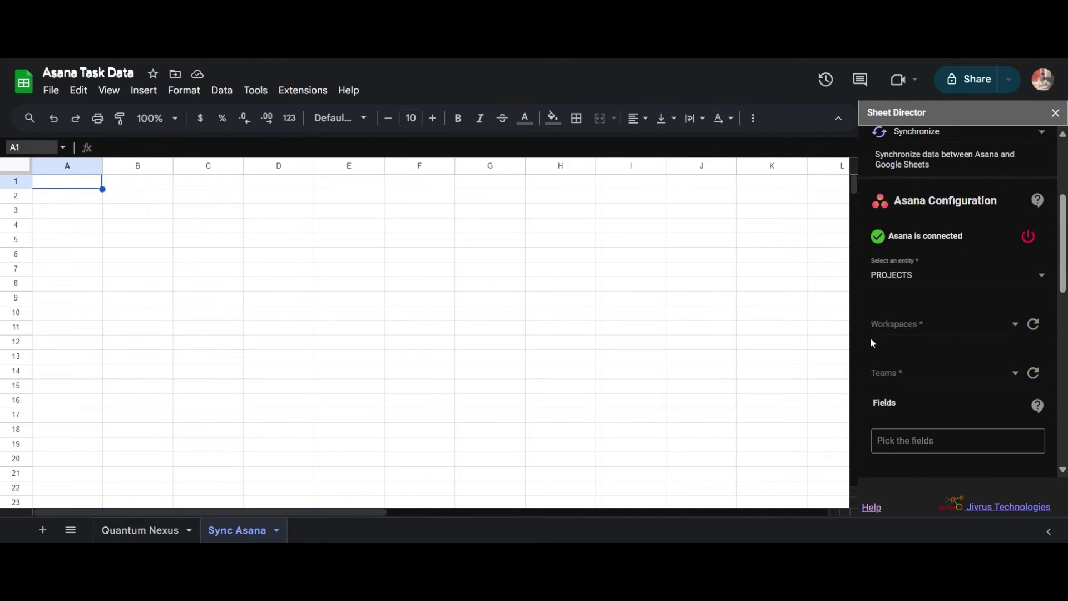
pyautogui.click(889, 280)
pyautogui.click(890, 308)
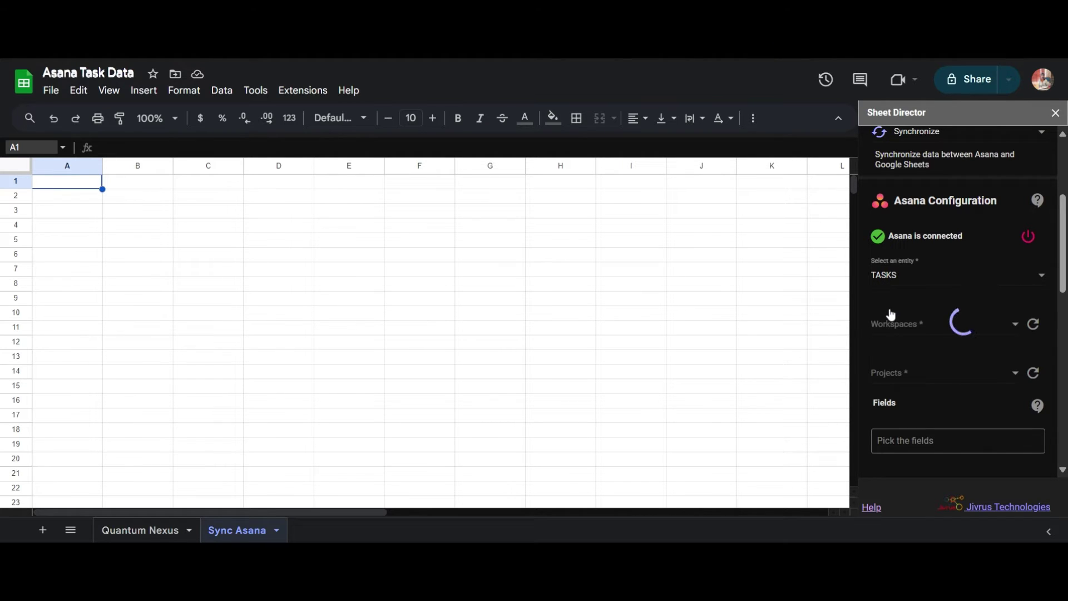
pyautogui.click(893, 324)
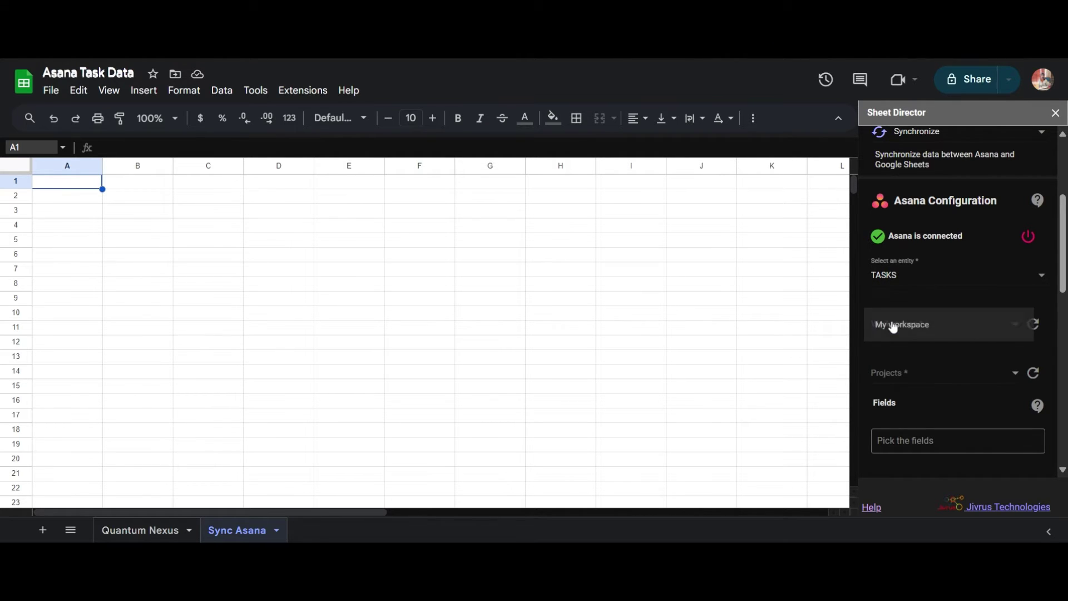
pyautogui.click(893, 325)
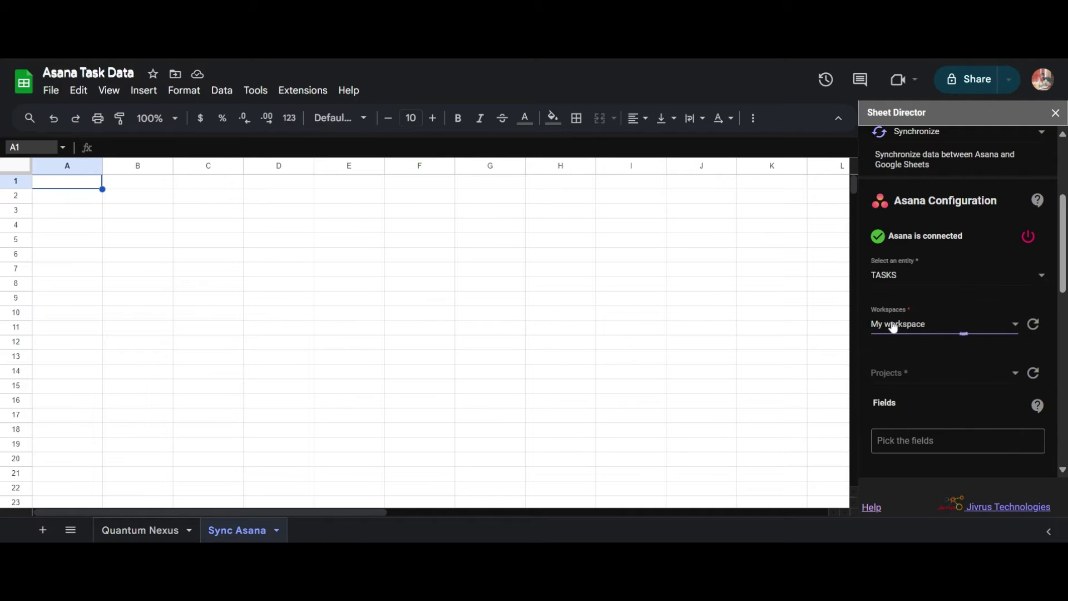
pyautogui.scroll(-1, 893, 327)
pyautogui.click(893, 327)
pyautogui.click(893, 327)
# Set the sync service's Max Results to 100.
pyautogui.scroll(-3, 893, 327)
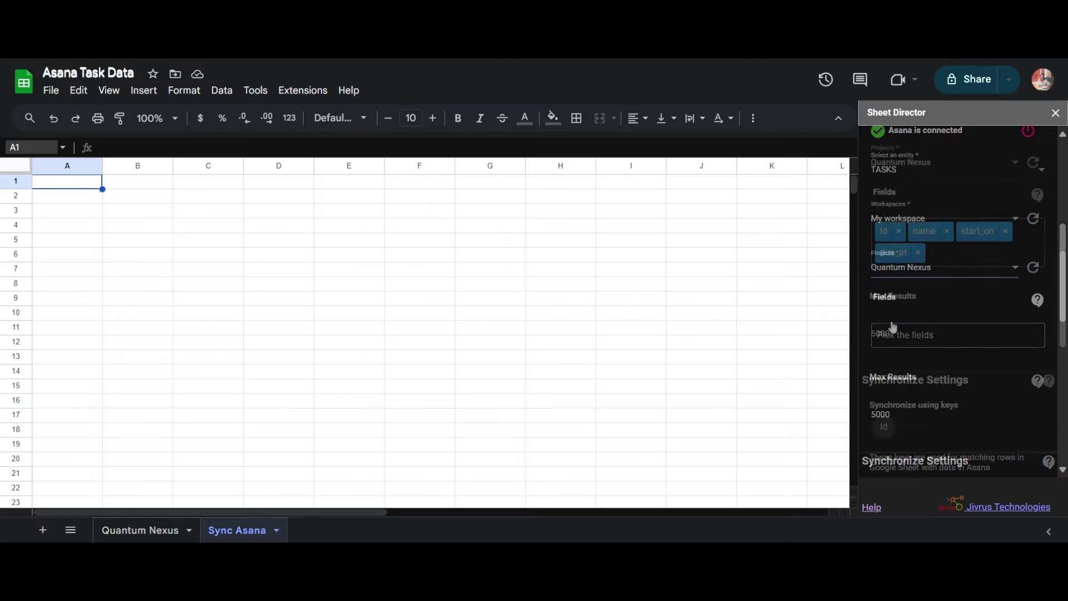
pyautogui.doubleClick(868, 336)
pyautogui.write('00')
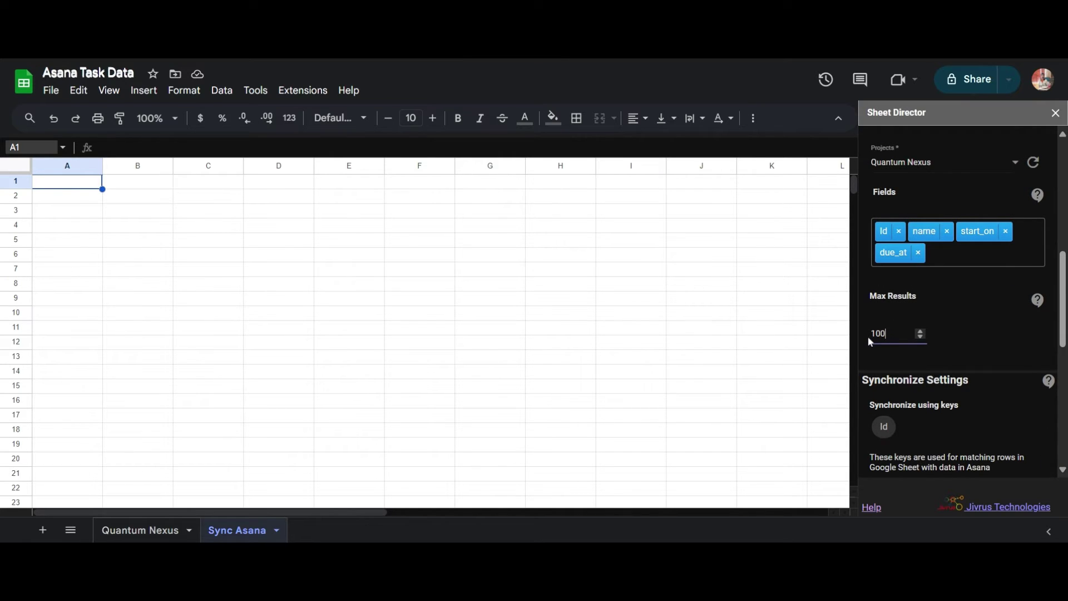
pyautogui.click(870, 342)
pyautogui.scroll(-3, 871, 341)
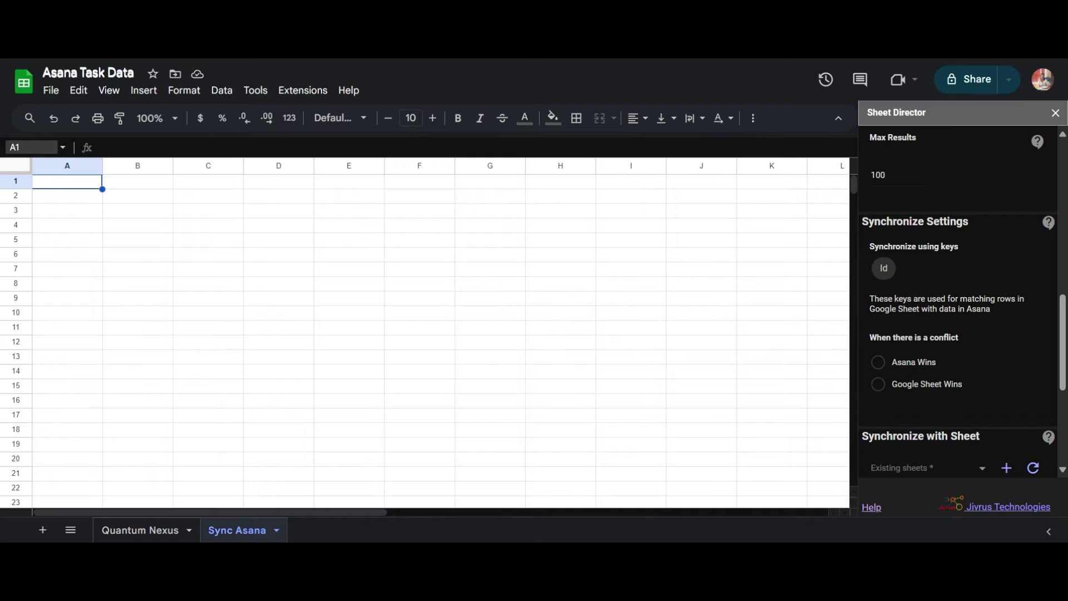
# Choose Google Sheet Wins for conflicts and execute the sync into the Sync Asana tab.
pyautogui.click(884, 388)
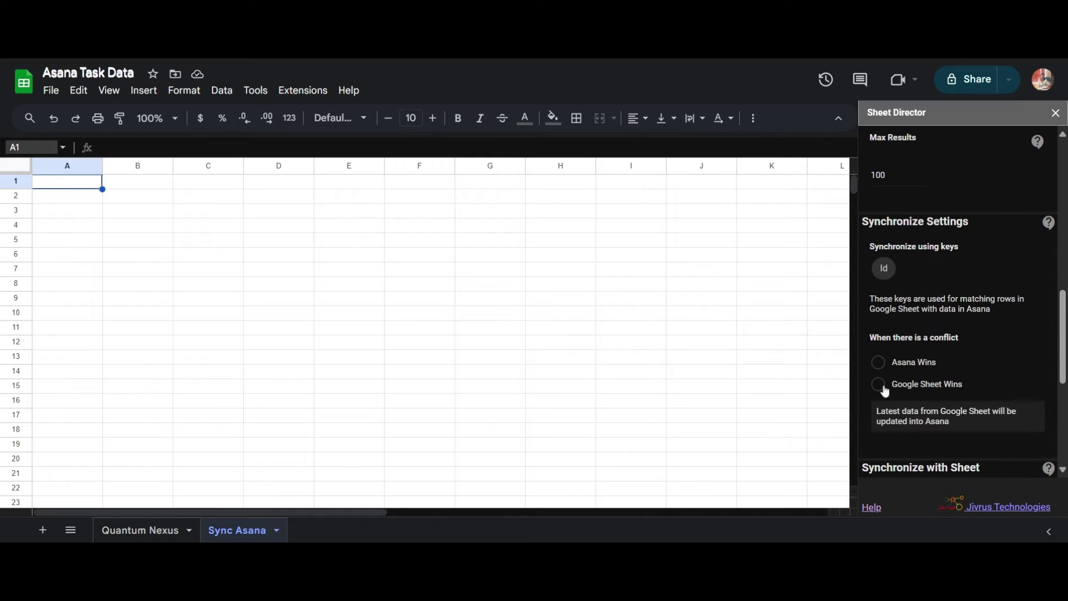
pyautogui.scroll(-3, 870, 395)
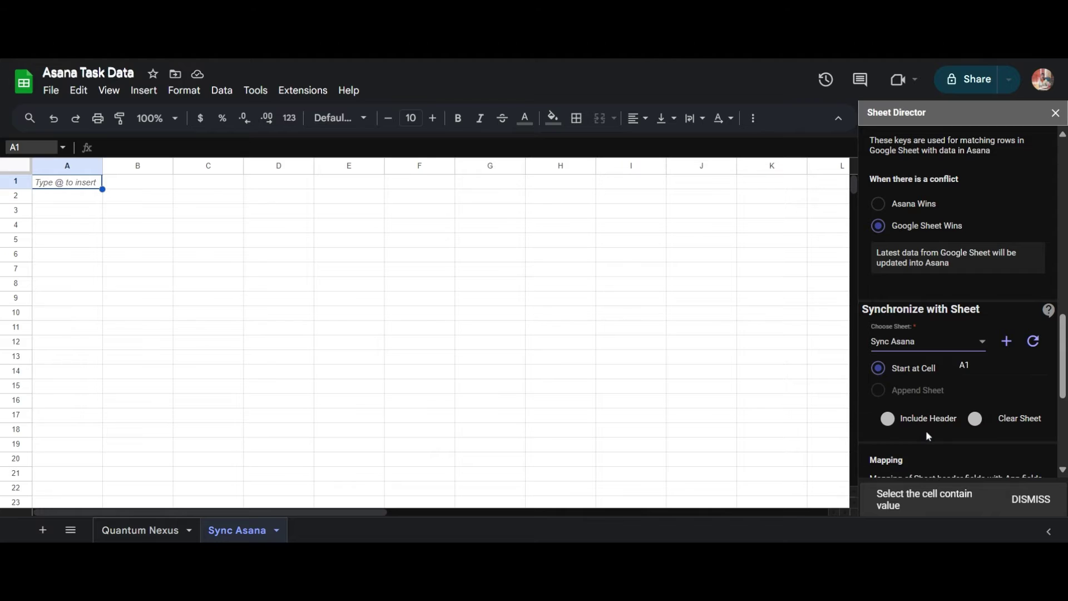
pyautogui.scroll(-5, 868, 389)
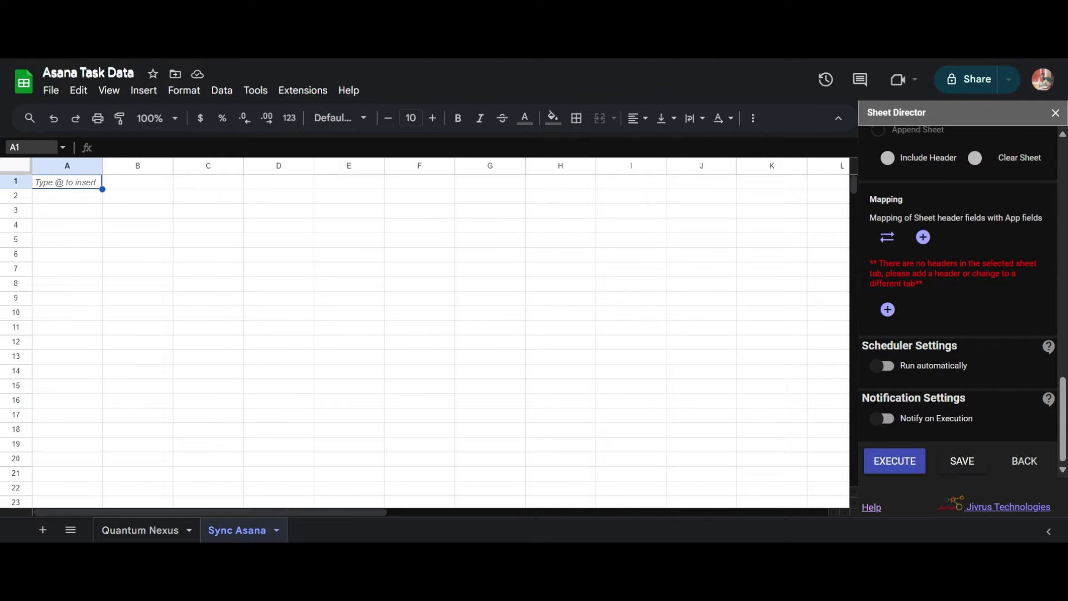
pyautogui.click(893, 466)
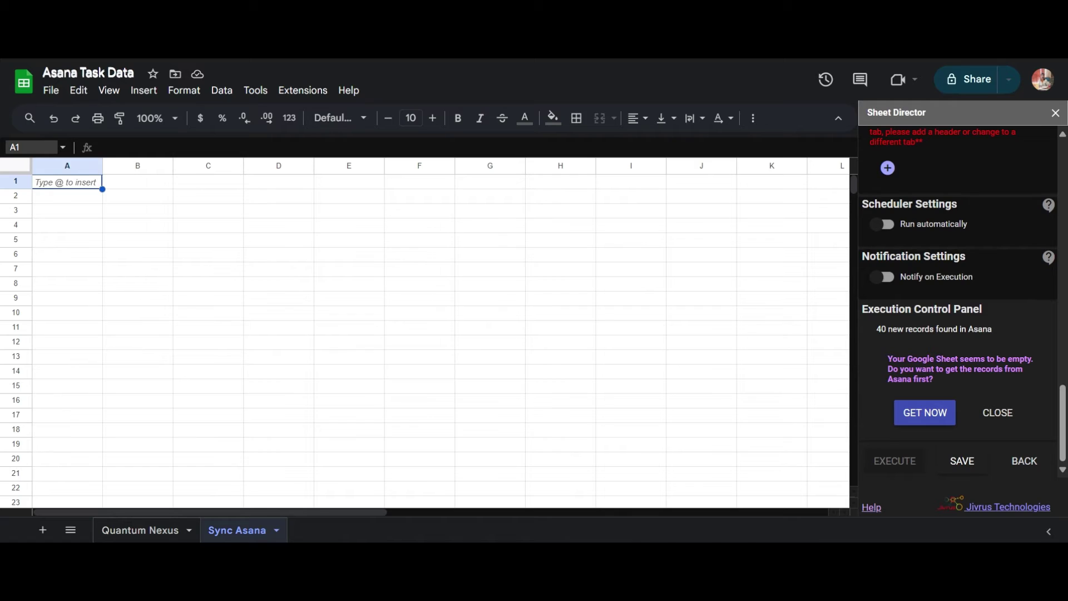
# Pull the 40 Asana records into the tab and add [SD] Status and [SD] Result columns.
pyautogui.click(909, 424)
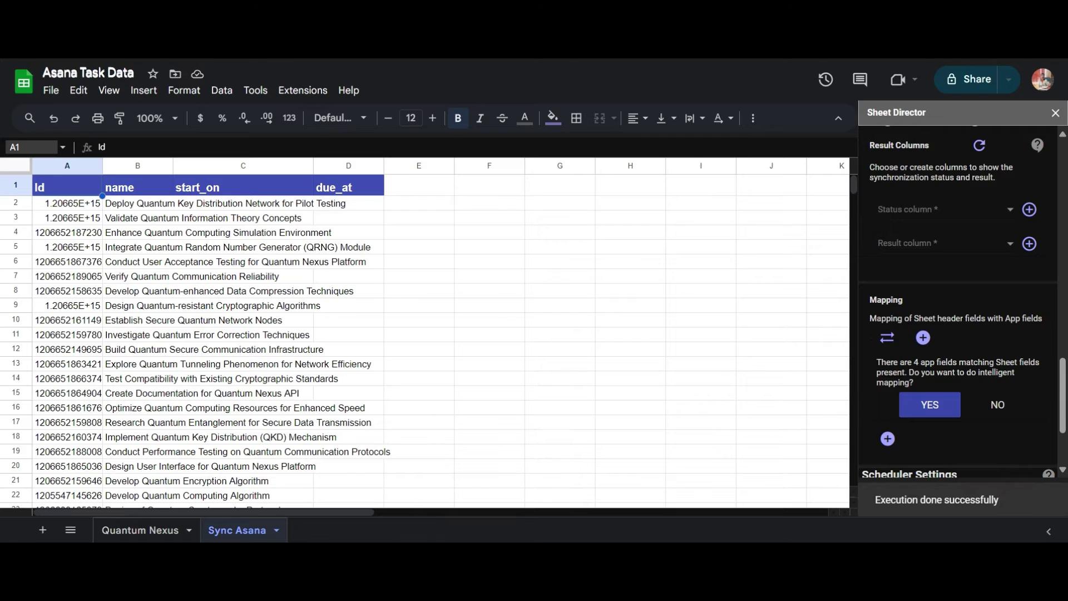
pyautogui.scroll(3, 1026, 371)
pyautogui.click(1028, 369)
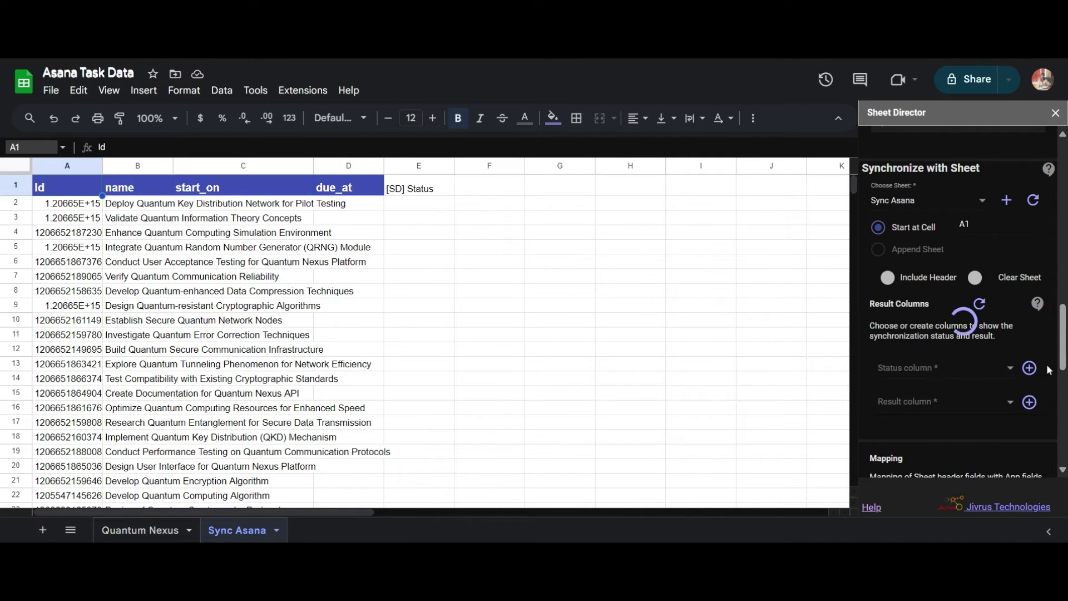
pyautogui.click(1030, 402)
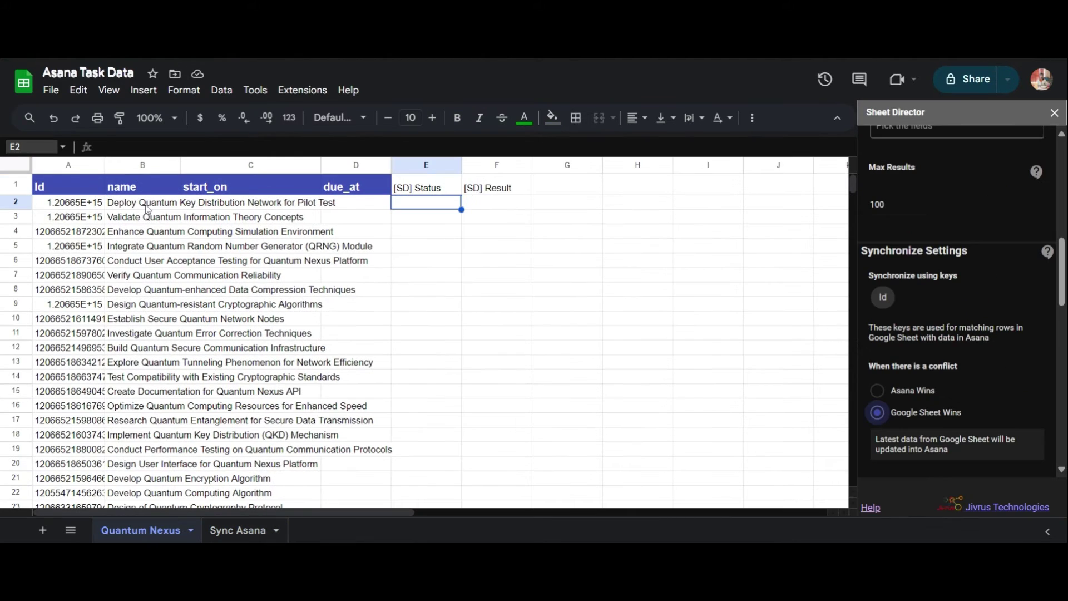
pyautogui.moveTo(146, 205); pyautogui.dragTo(143, 221)
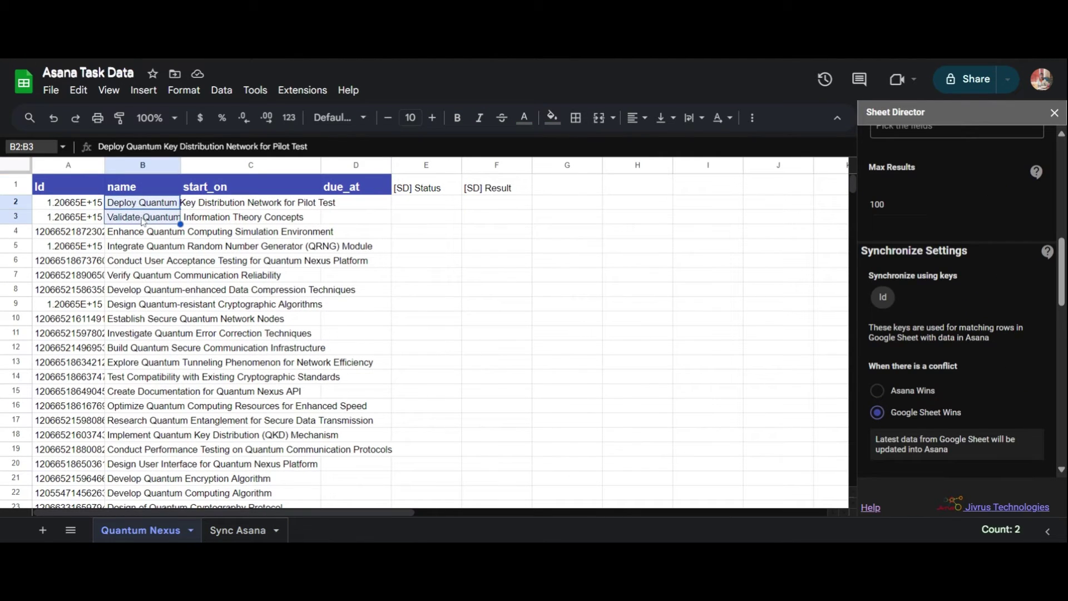
# Paste 'Add new process to the list' and 'Apply permutations' as the first two task names, then execute the sync.
pyautogui.write('Add new process to the list Apply permutations')
pyautogui.click(526, 367)
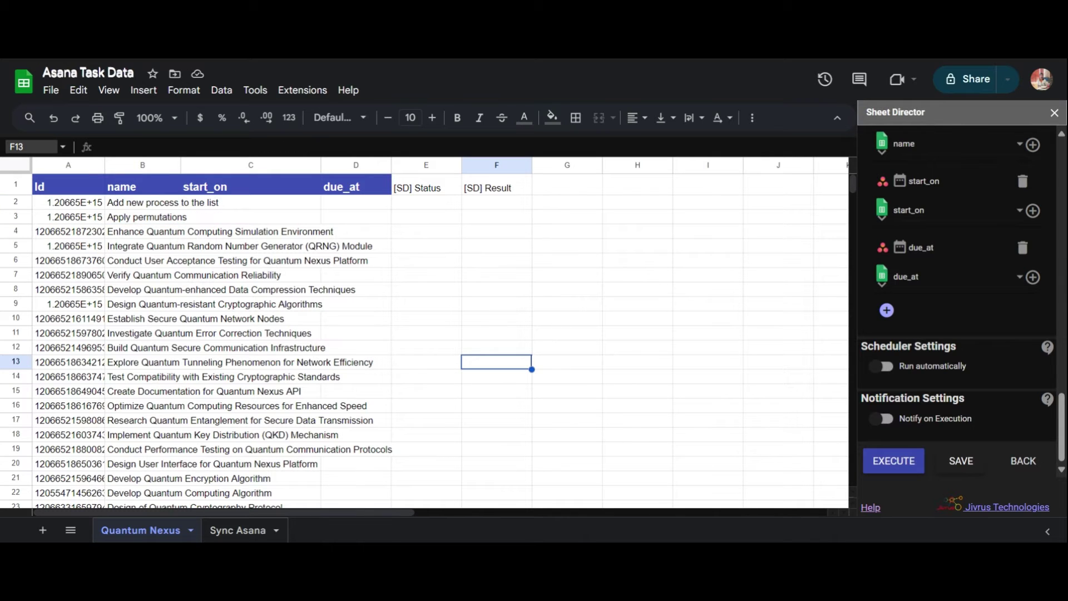
pyautogui.click(890, 465)
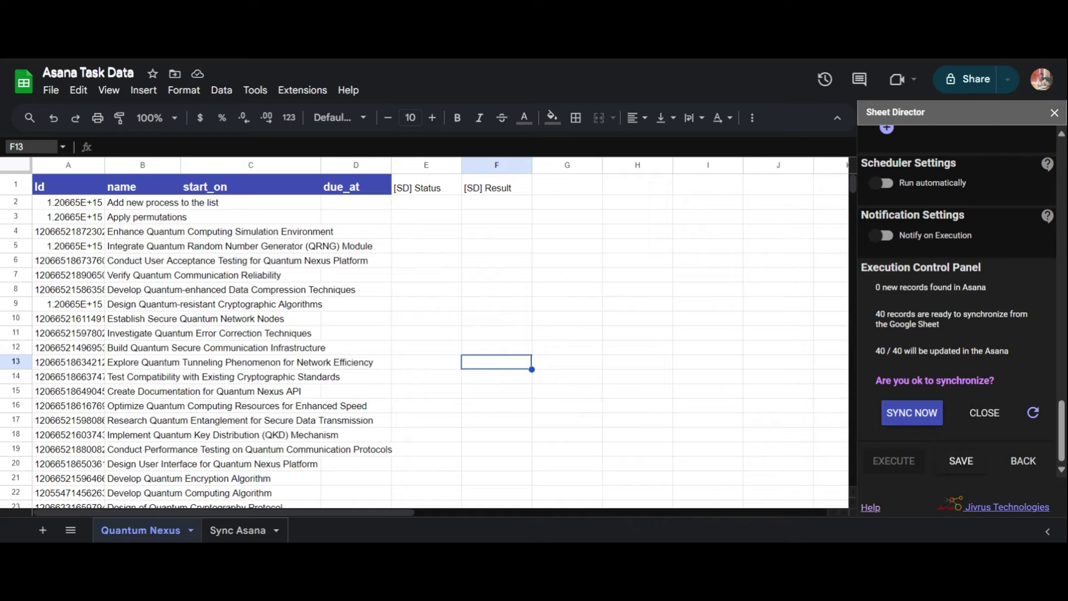
# Sync the 40 edited rows to Asana, then open one row's task link from [SD] Result.
pyautogui.click(923, 422)
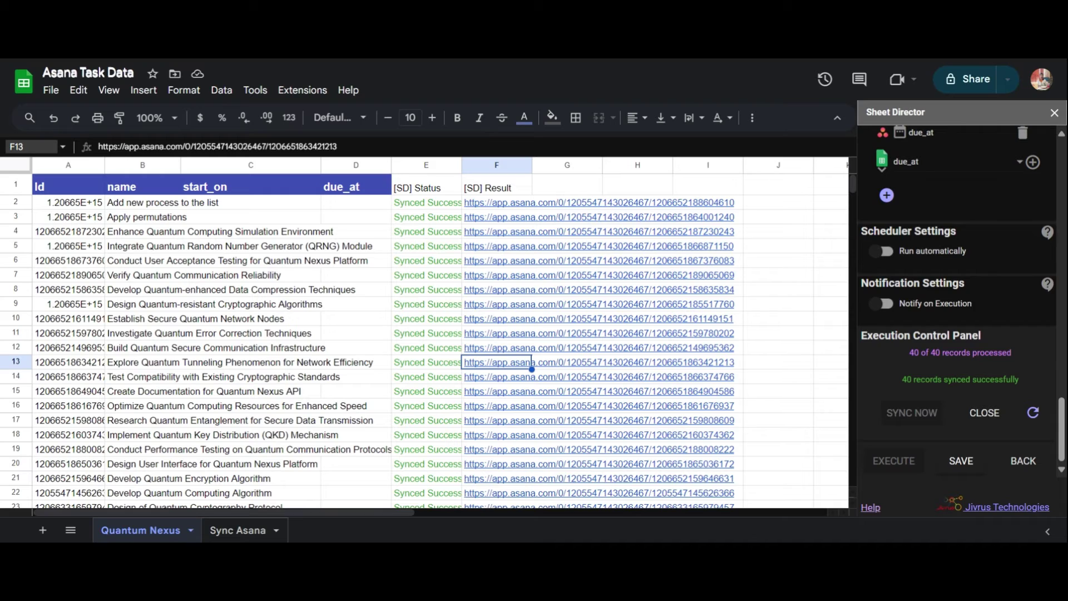
pyautogui.click(450, 218)
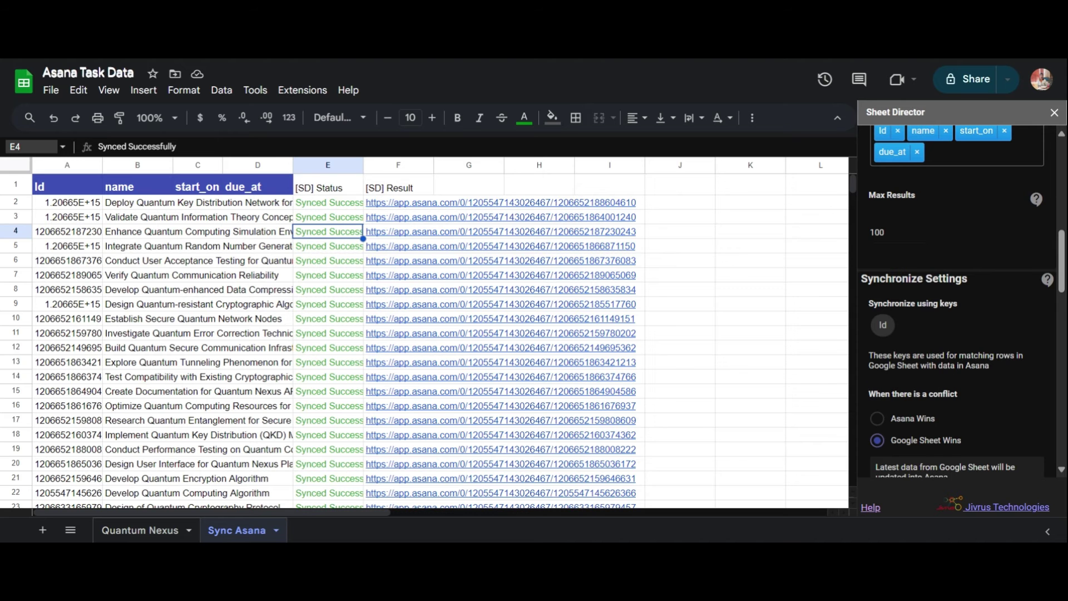
# Choose Quantum Nexus as the sheet to synchronize with.
pyautogui.scroll(-3, 874, 412)
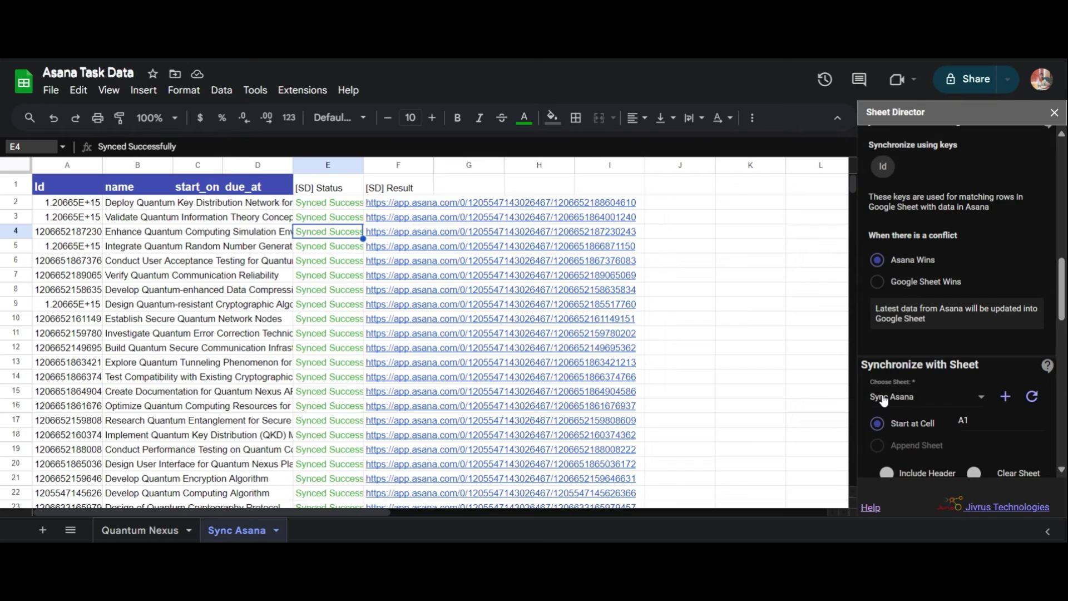
pyautogui.click(884, 398)
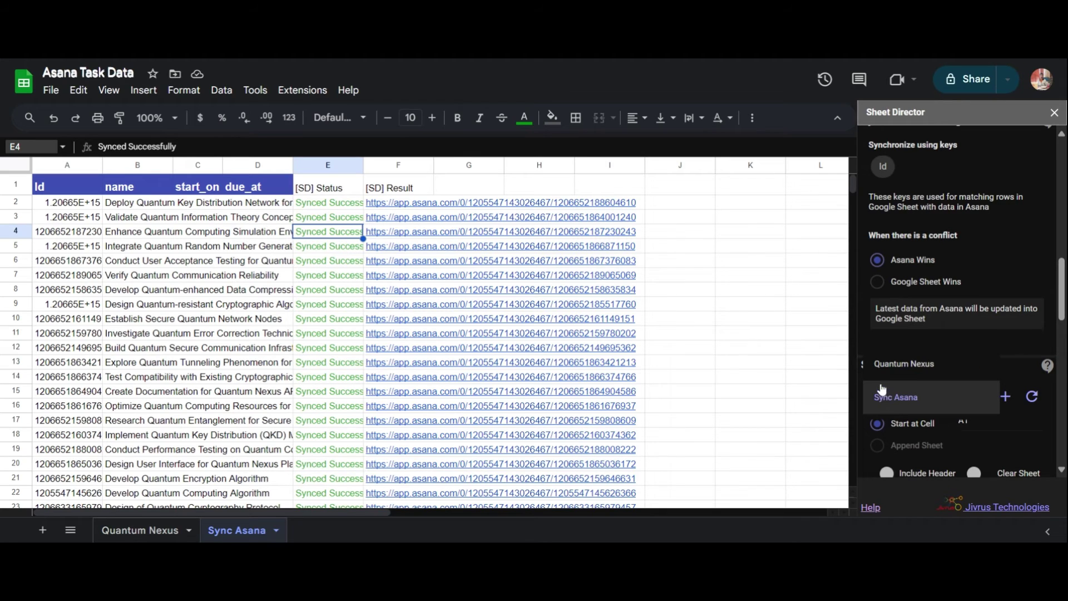
pyautogui.click(879, 377)
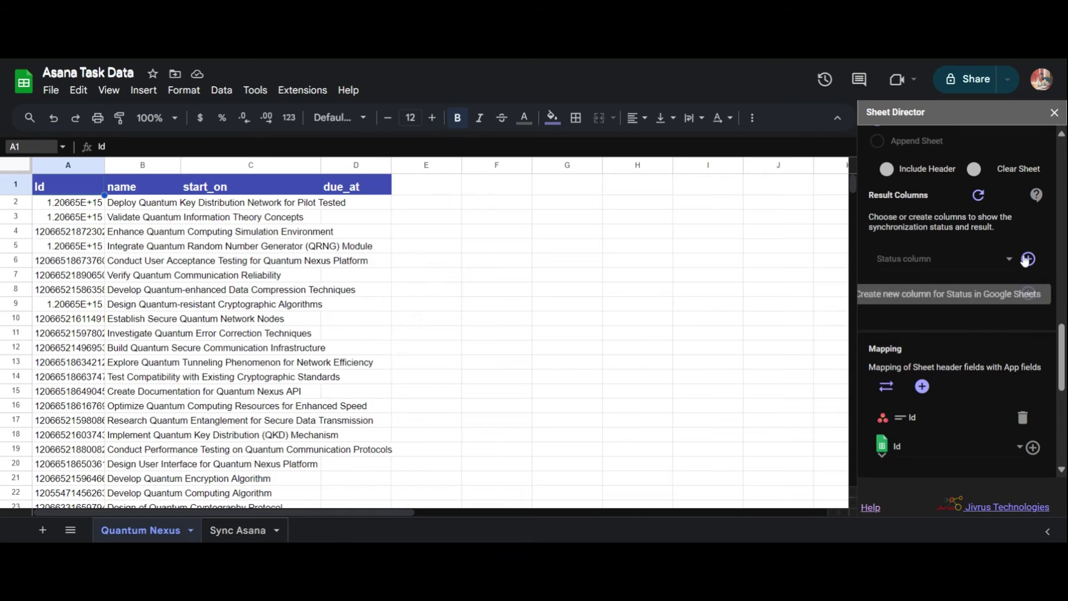
# Add [SD] Status and [SD] Result columns, then name an Asana task 'Analyze Quantum Interference Patterns'.
pyautogui.click(1028, 259)
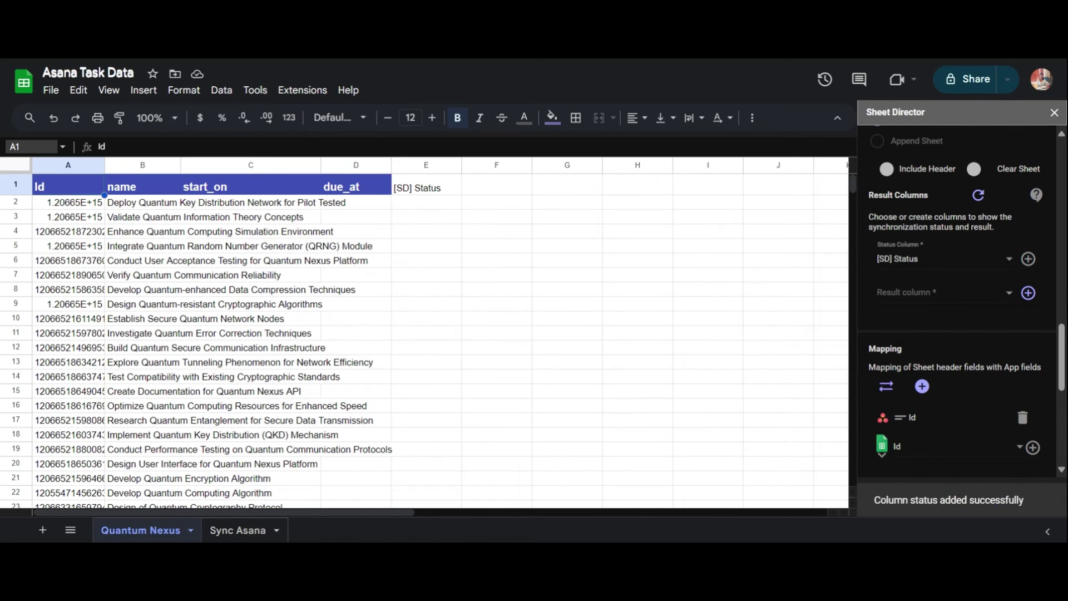
pyautogui.click(1030, 294)
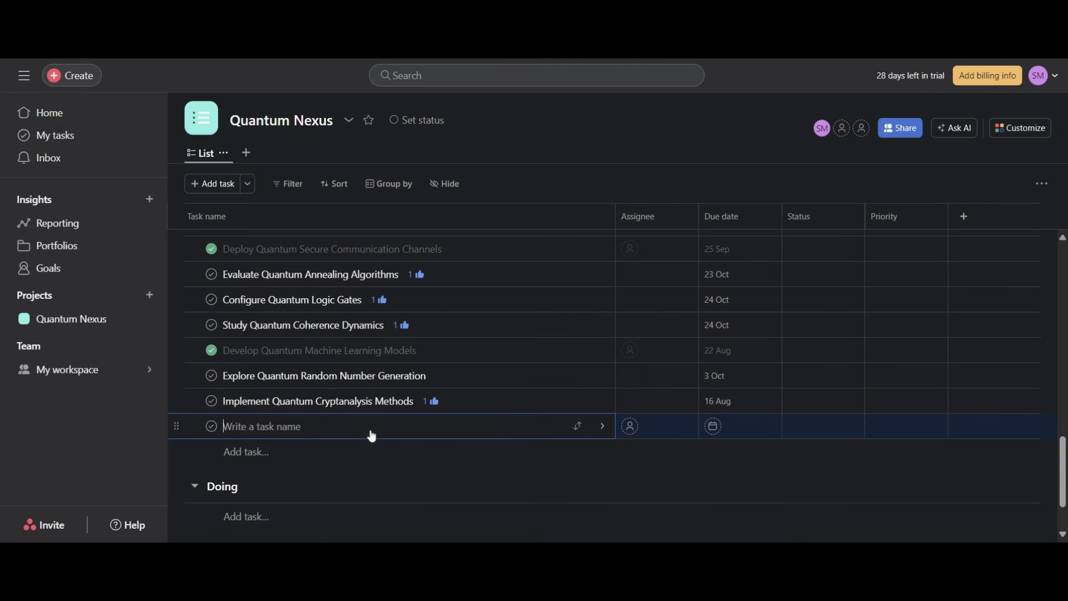
pyautogui.write('Analyze Quantum Interference Patte')
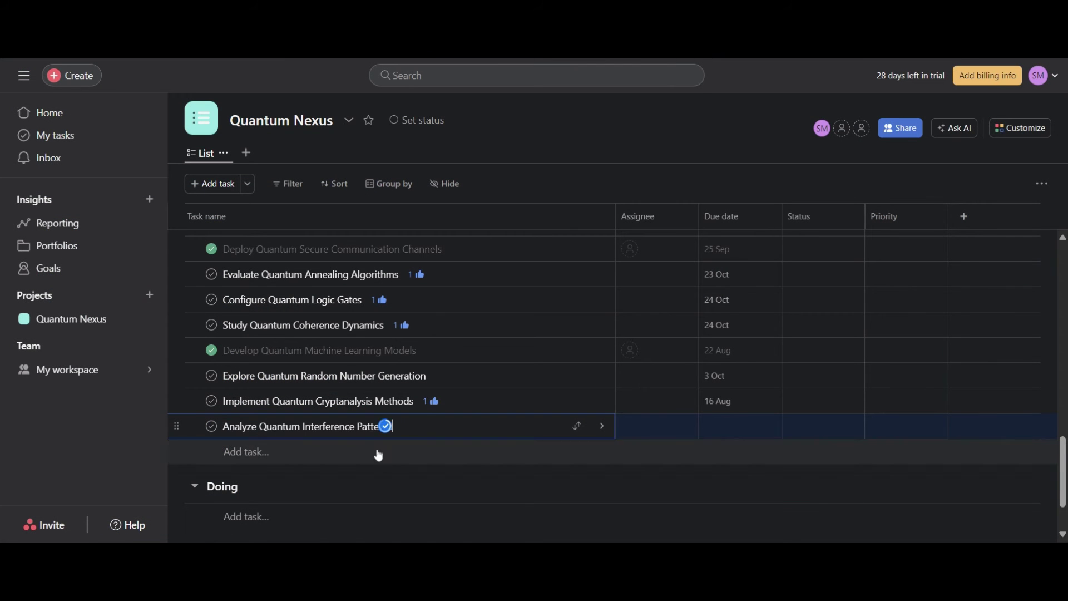
pyautogui.write('rns')
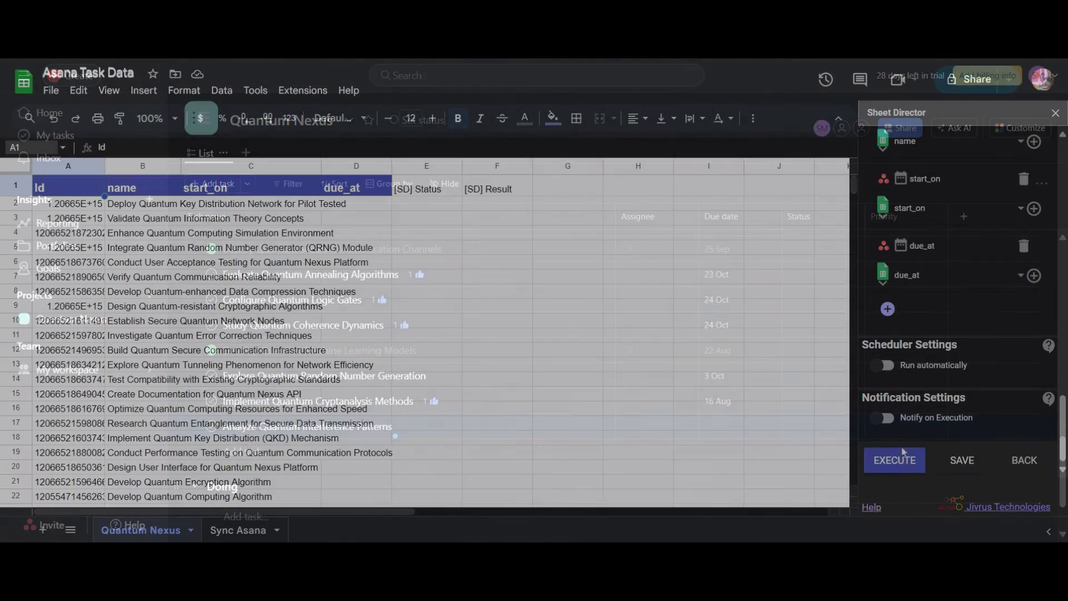
# Execute a change check, finding 1 new Asana record and 40 sheet records to update.
pyautogui.click(904, 456)
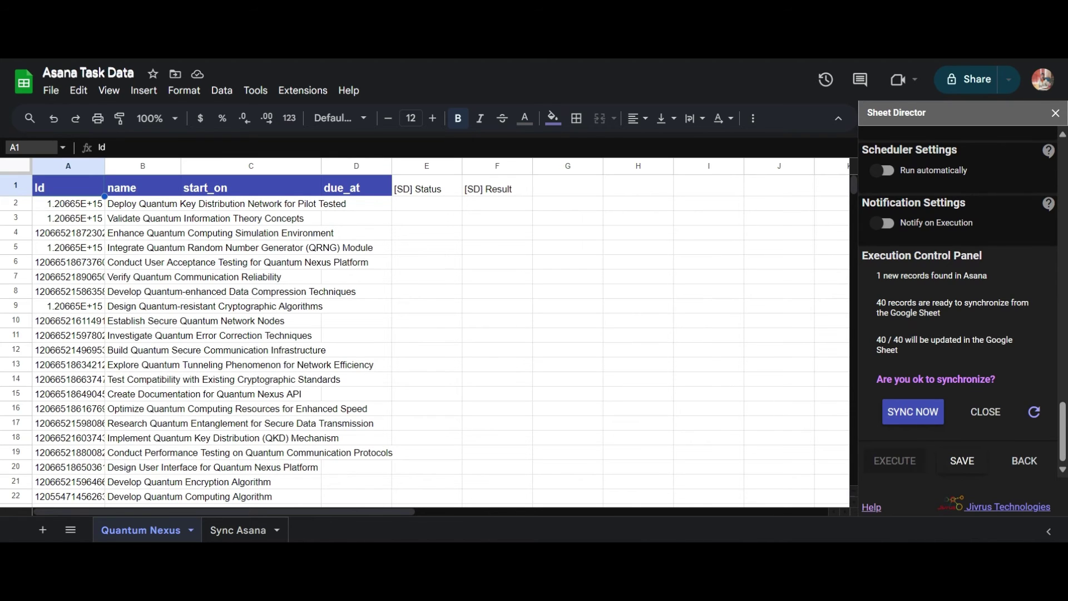
# Run SYNC NOW to apply the Asana changes to Quantum Nexus.
pyautogui.click(901, 420)
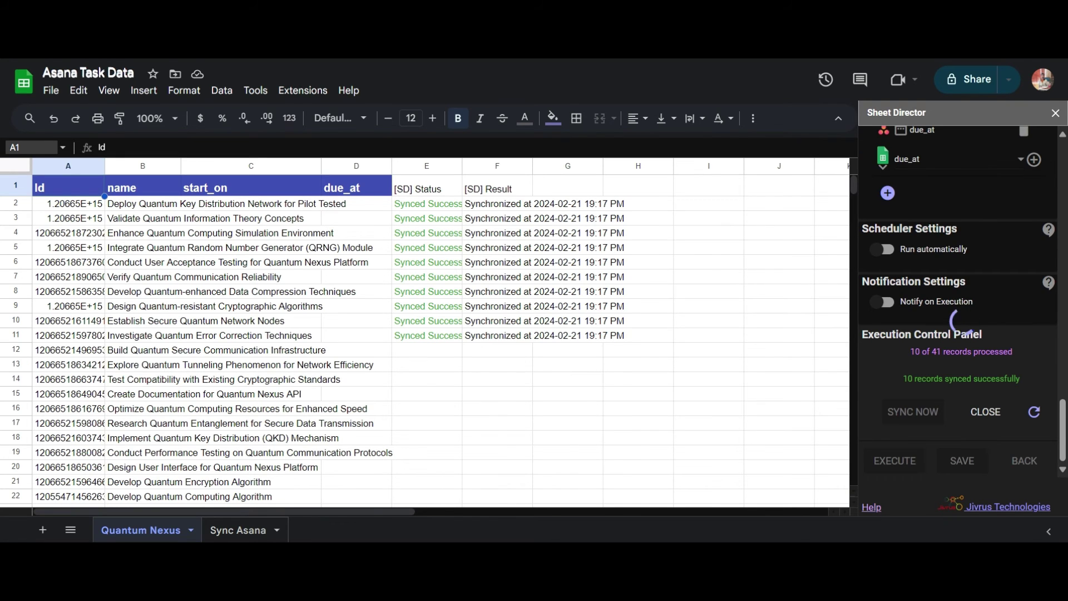
pyautogui.scroll(-5, 849, 430)
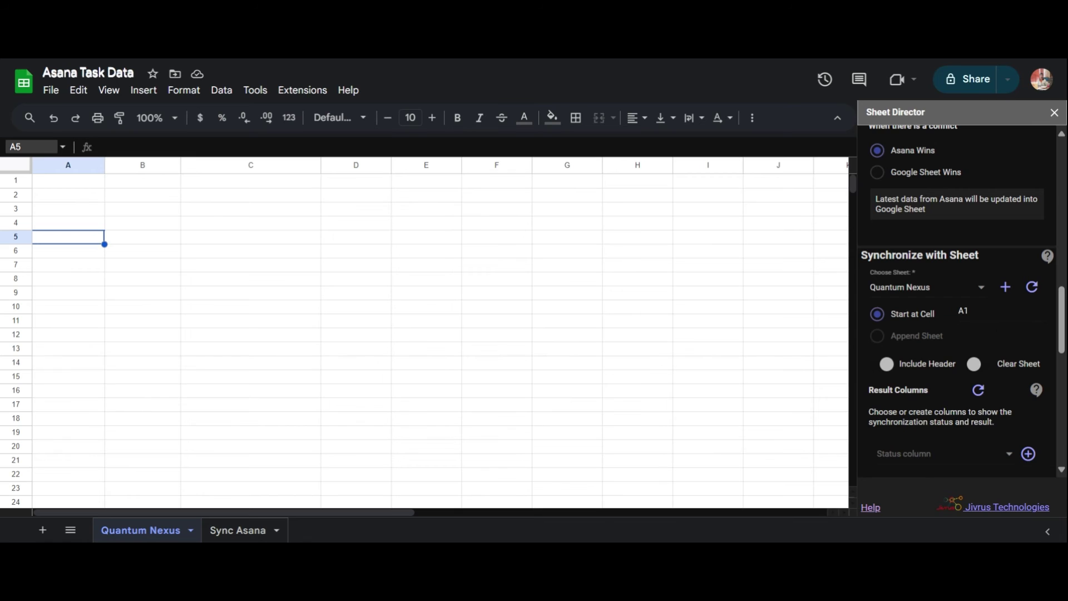
# Set Start at Cell to H7 and pull 40 Asana tasks with Id, name, start_on, due_at.
pyautogui.doubleClick(955, 320)
pyautogui.click(964, 343)
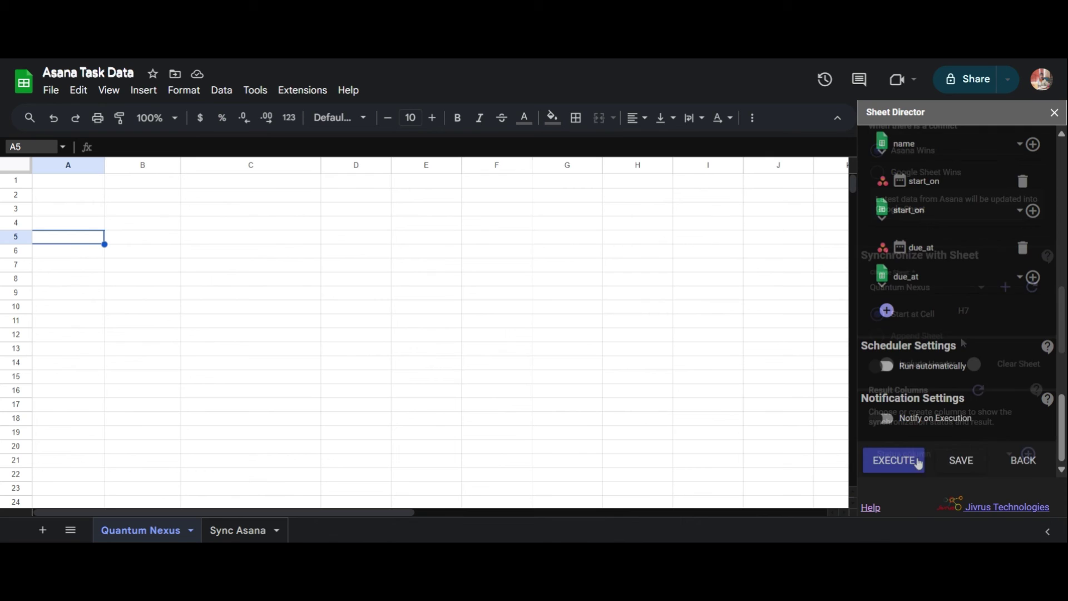
pyautogui.click(917, 460)
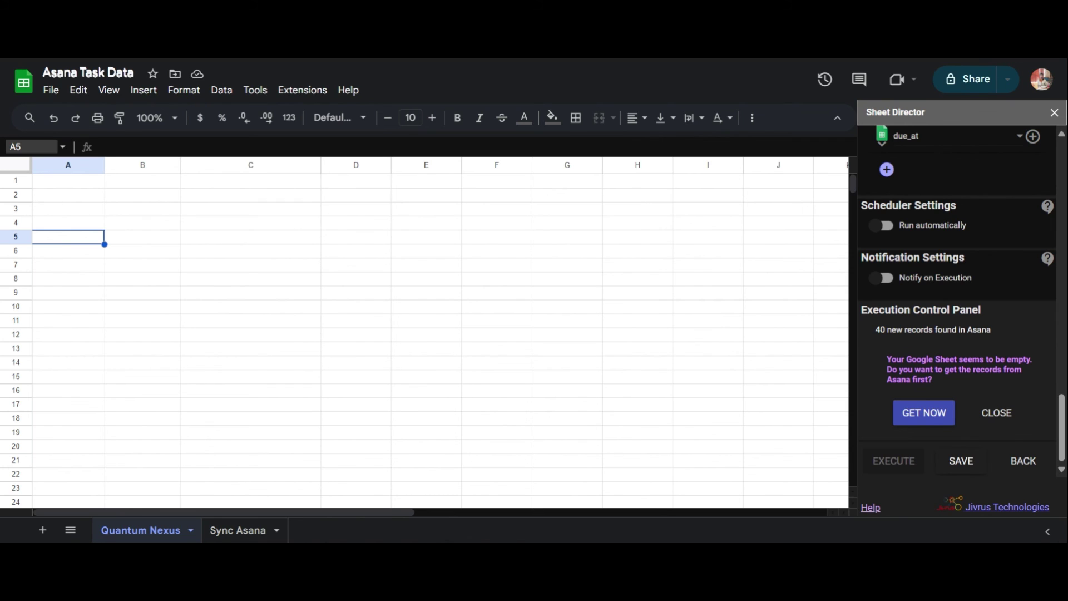
pyautogui.click(933, 422)
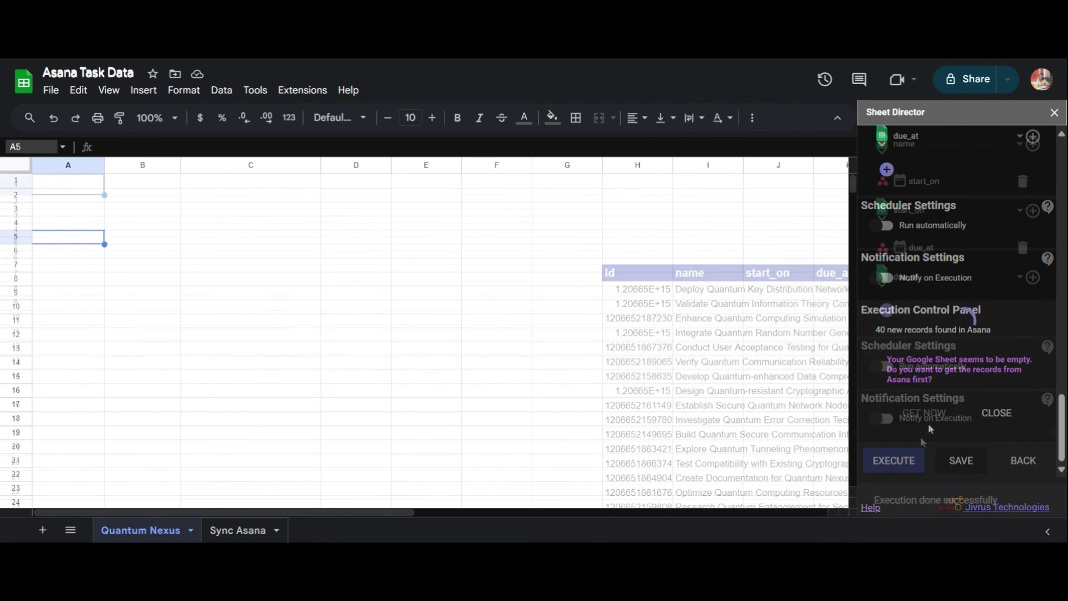
# Execute and sync the H7 table so [SD] Status and [SD] Result show Synced Success.
pyautogui.click(888, 461)
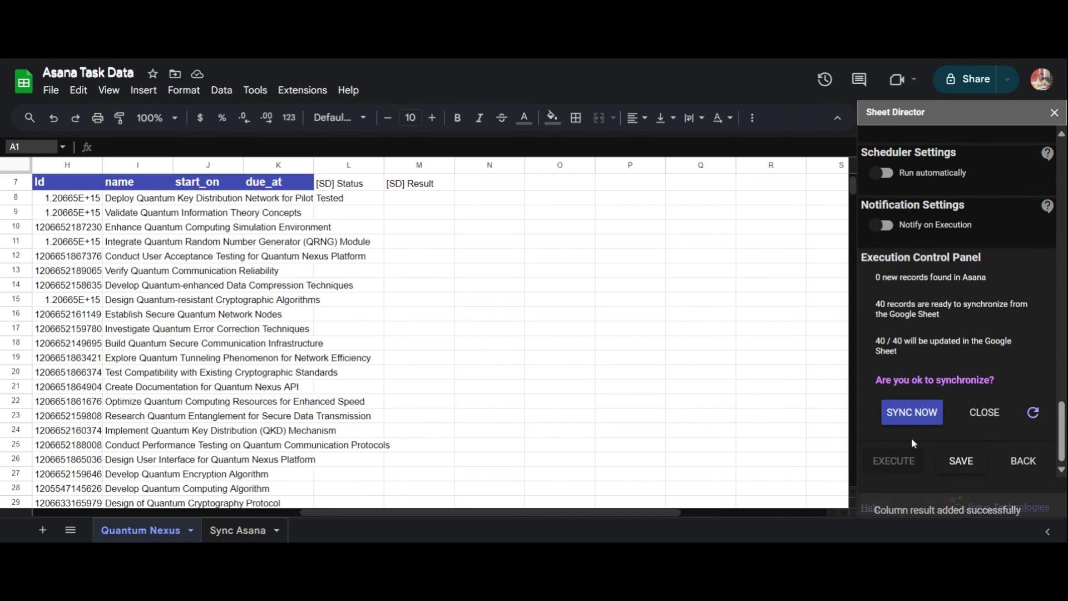
pyautogui.click(912, 412)
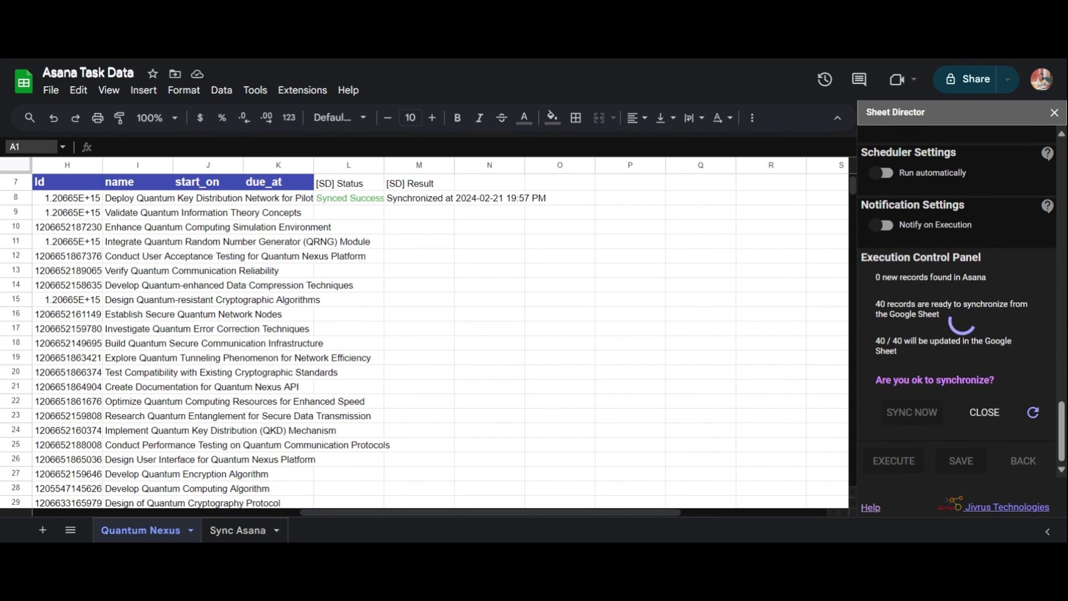